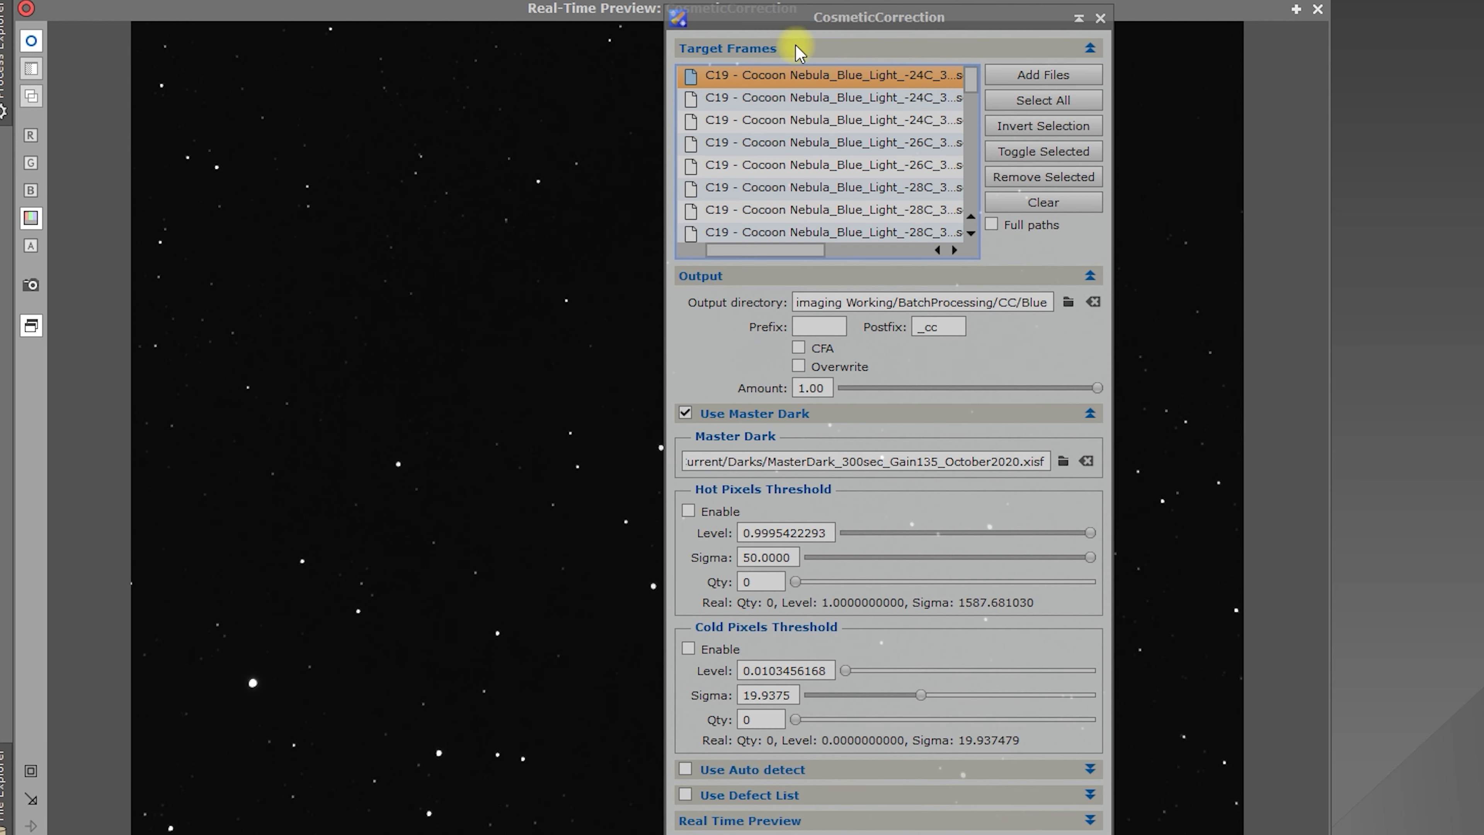
- Move the CosmeticCorrection dialog beside the real-time preview and auto-stretch the display of the Cocoon Nebula frame
{"action": "left_click_drag", "start_coordinate": [737, 22], "coordinate": [1413, 24]}
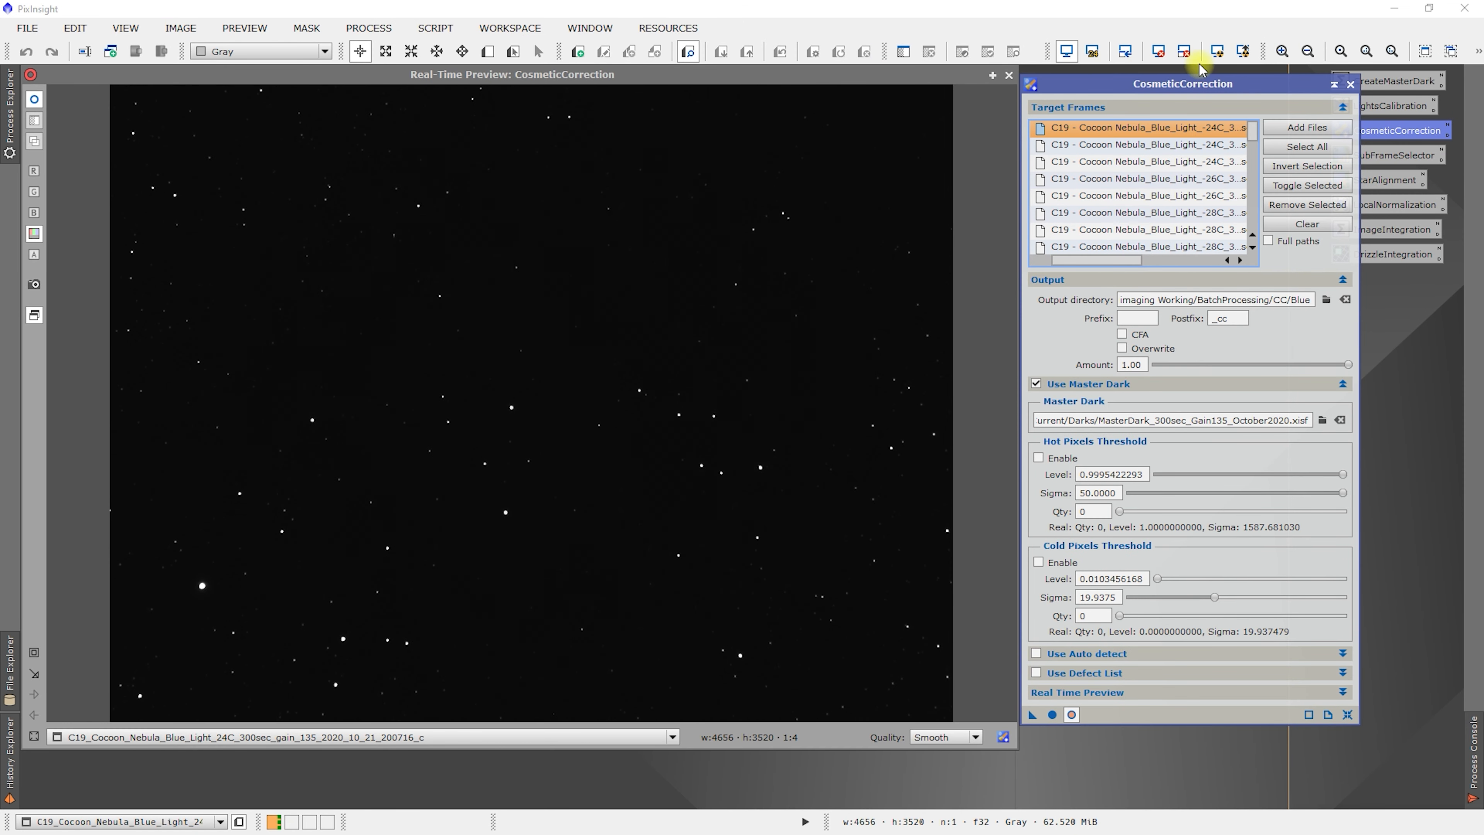
{"action": "left_click", "coordinate": [1217, 51]}
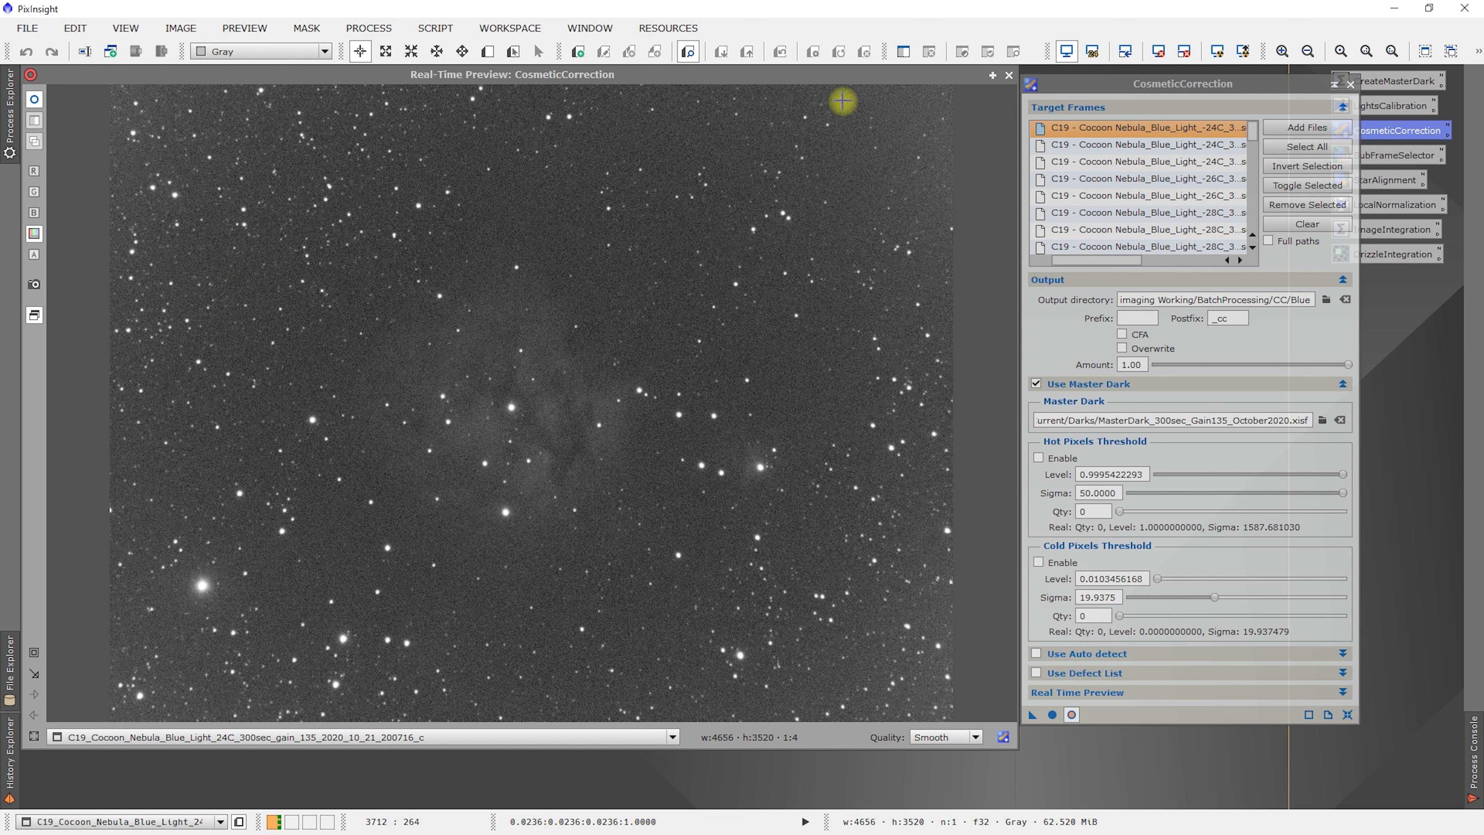
- Close the real-time preview, enlarge the frame's window and inspect its upper-left star field at high magnification for isolated hot pixels
{"action": "left_click", "coordinate": [1009, 76]}
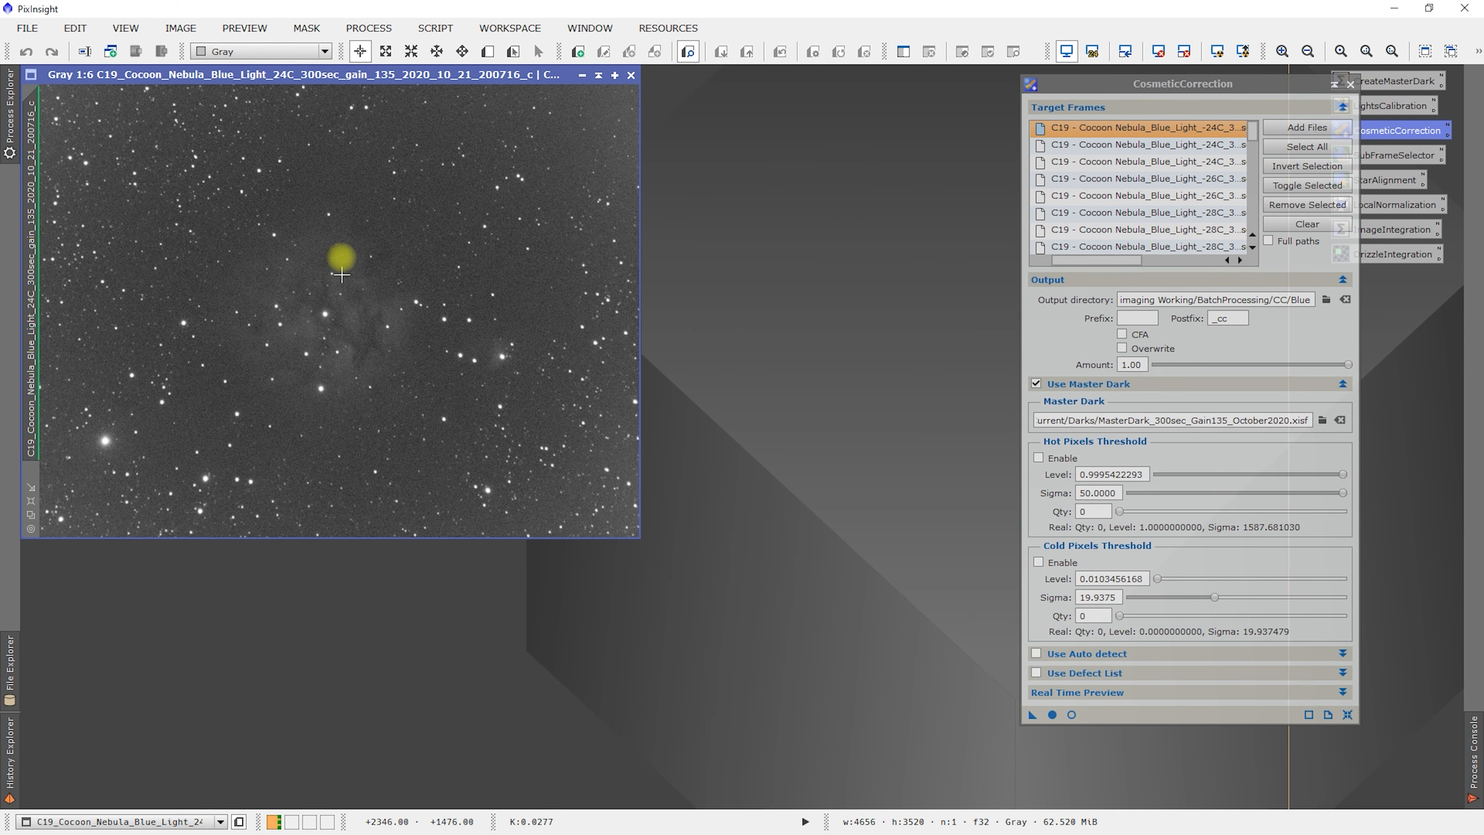
{"action": "left_click", "coordinate": [31, 502]}
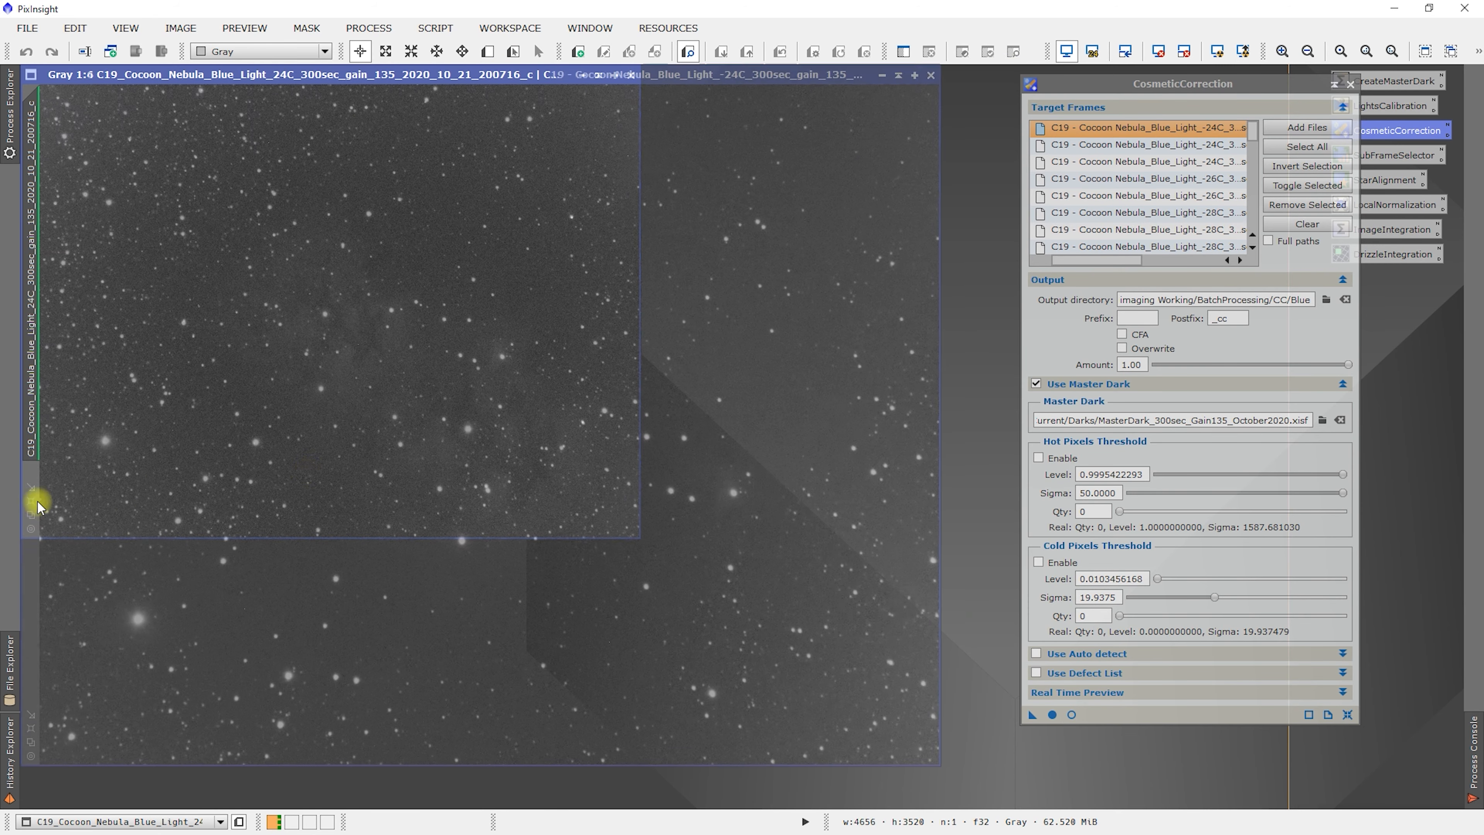
{"action": "scroll", "coordinate": [355, 299], "scroll_direction": "up", "scroll_amount": 2}
{"action": "scroll", "coordinate": [355, 298], "scroll_direction": "up", "scroll_amount": 1}
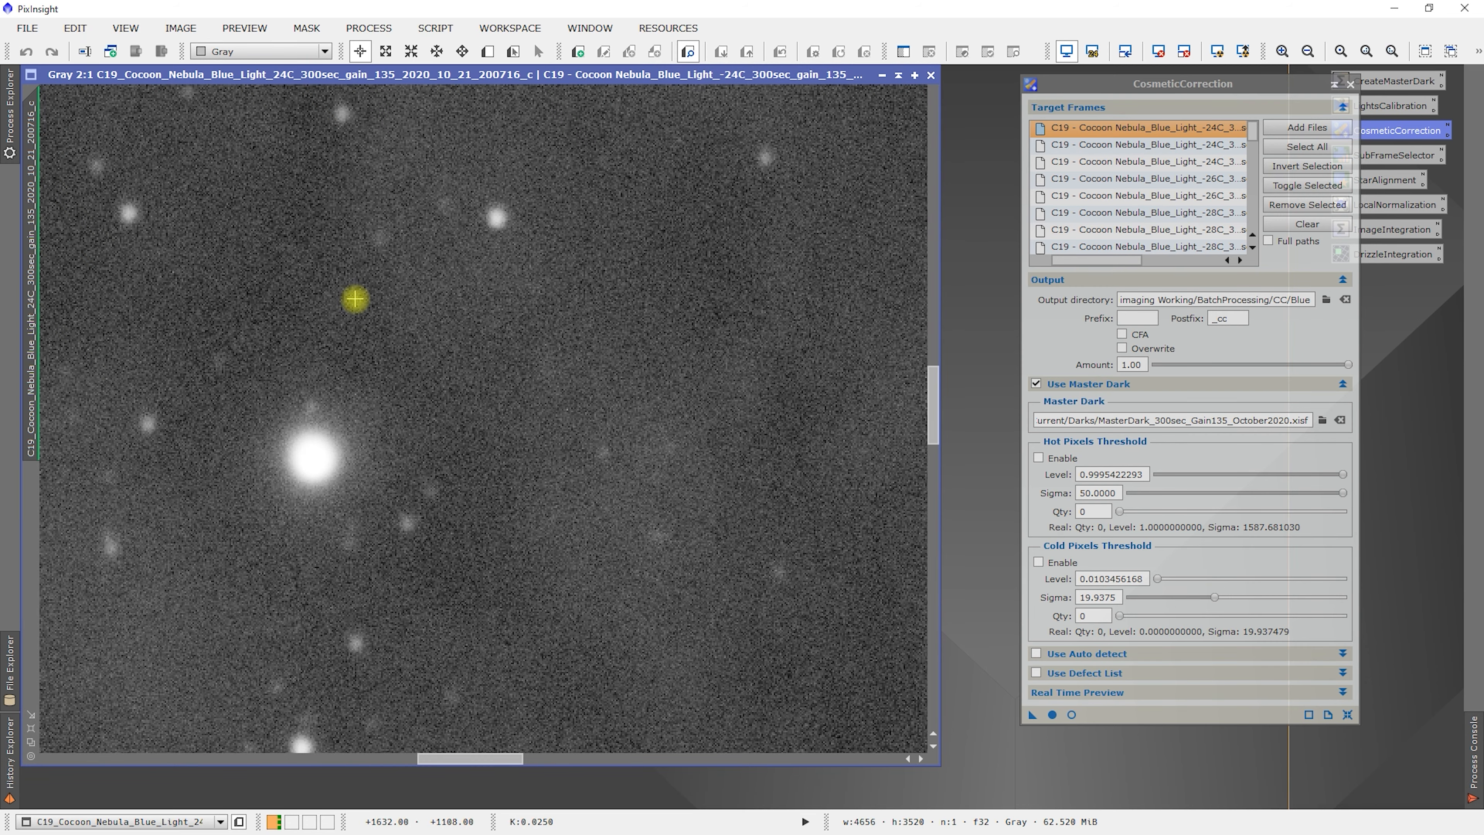
{"action": "left_click_drag", "start_coordinate": [934, 422], "coordinate": [935, 94]}
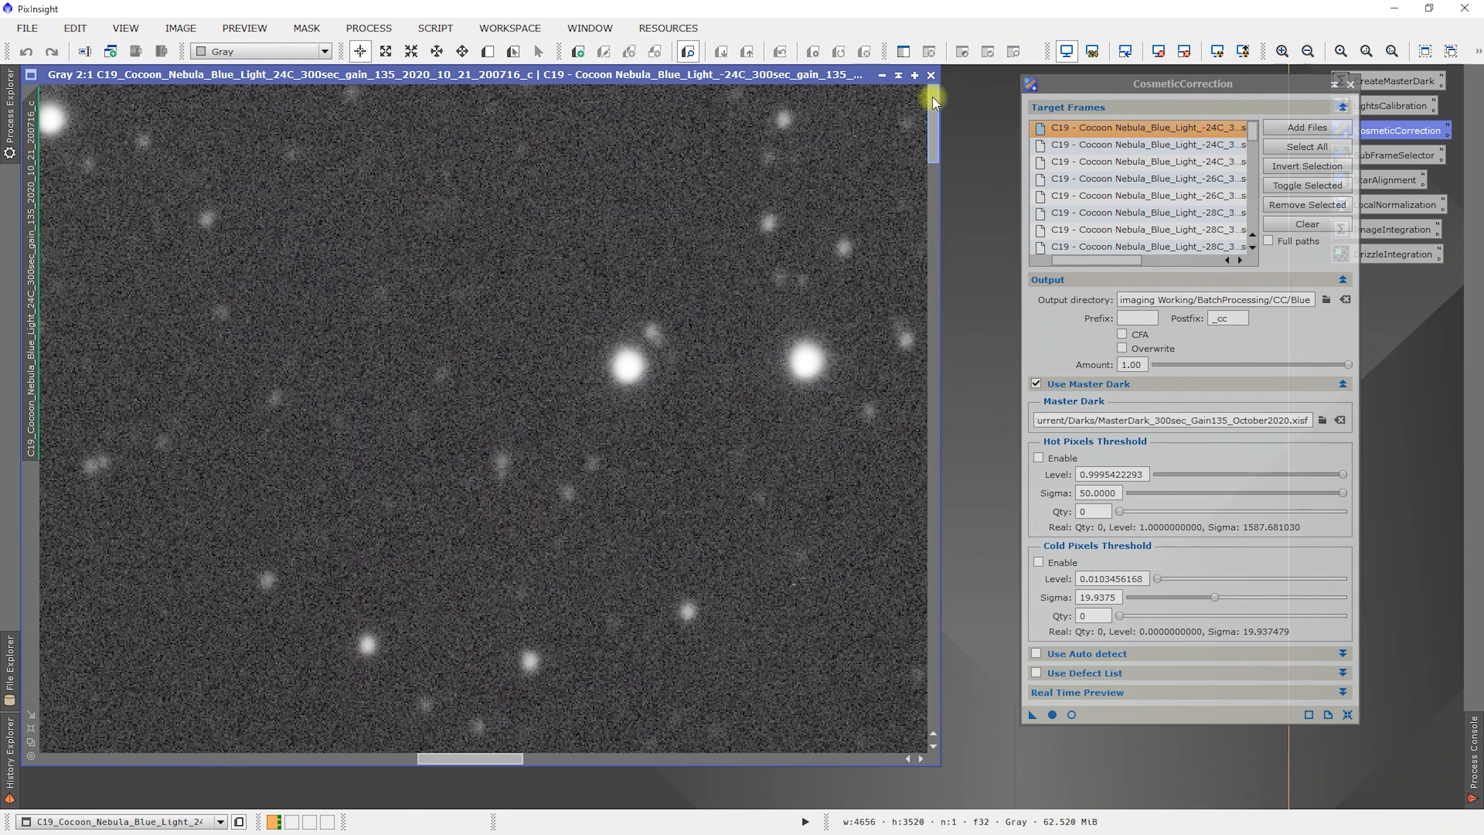
{"action": "mouse_move", "coordinate": [454, 758]}
{"action": "left_mouse_down"}
{"action": "mouse_move", "coordinate": [58, 749]}
{"action": "mouse_move", "coordinate": [161, 735]}
{"action": "left_mouse_up"}
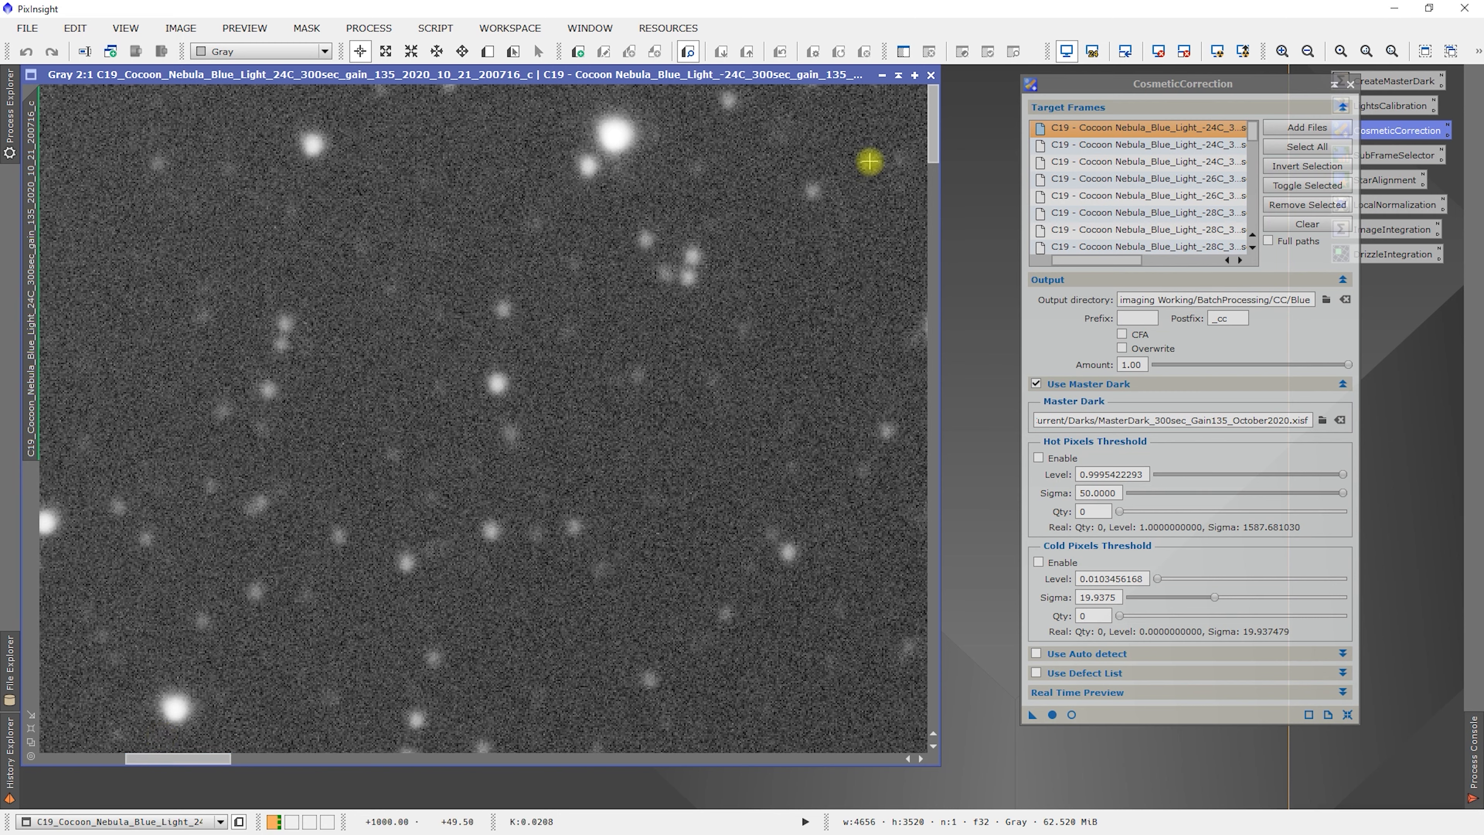
{"action": "left_click_drag", "start_coordinate": [211, 761], "coordinate": [292, 749]}
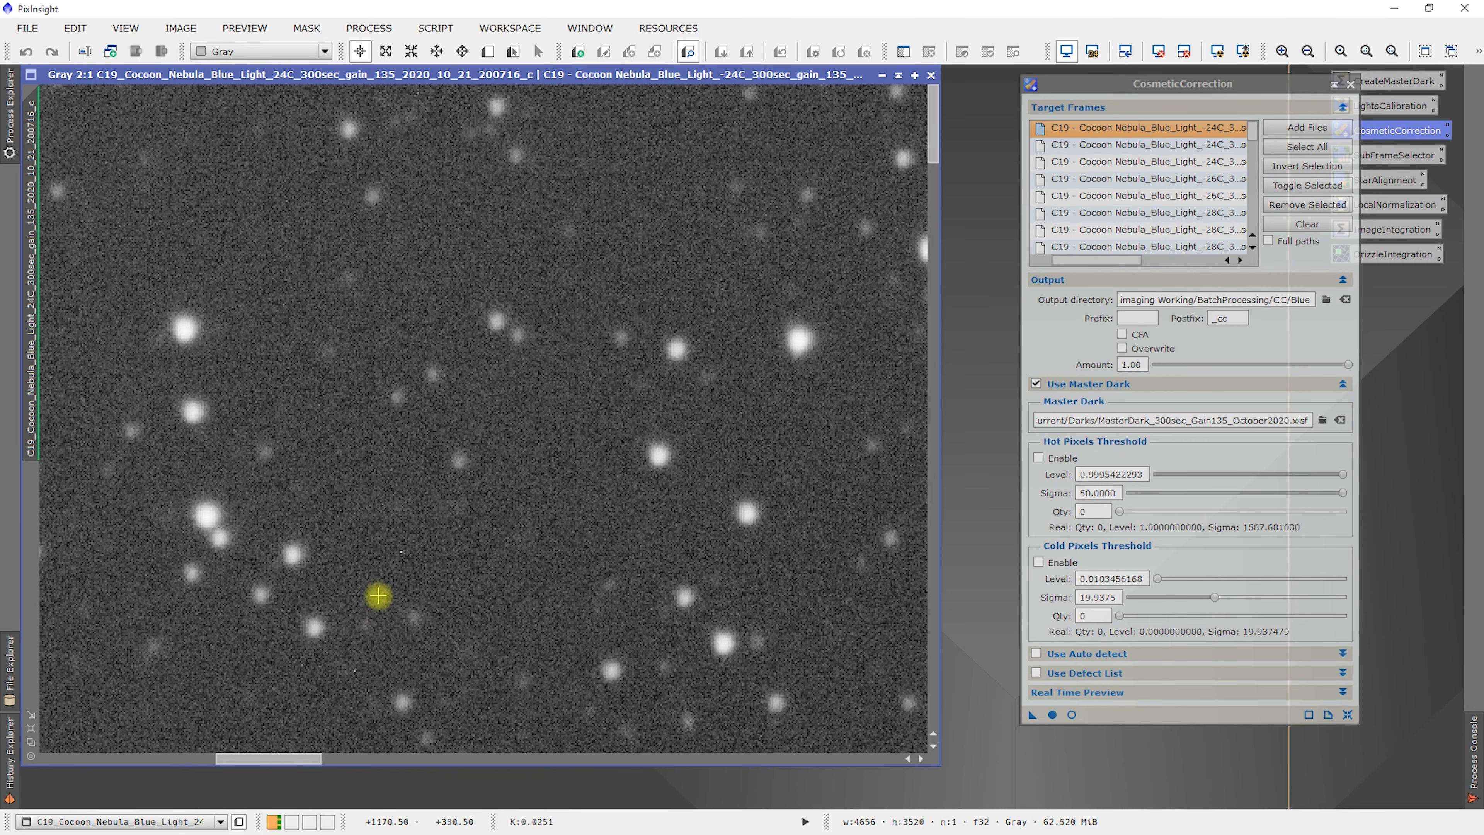
{"action": "scroll", "coordinate": [377, 595], "scroll_direction": "up", "scroll_amount": 1}
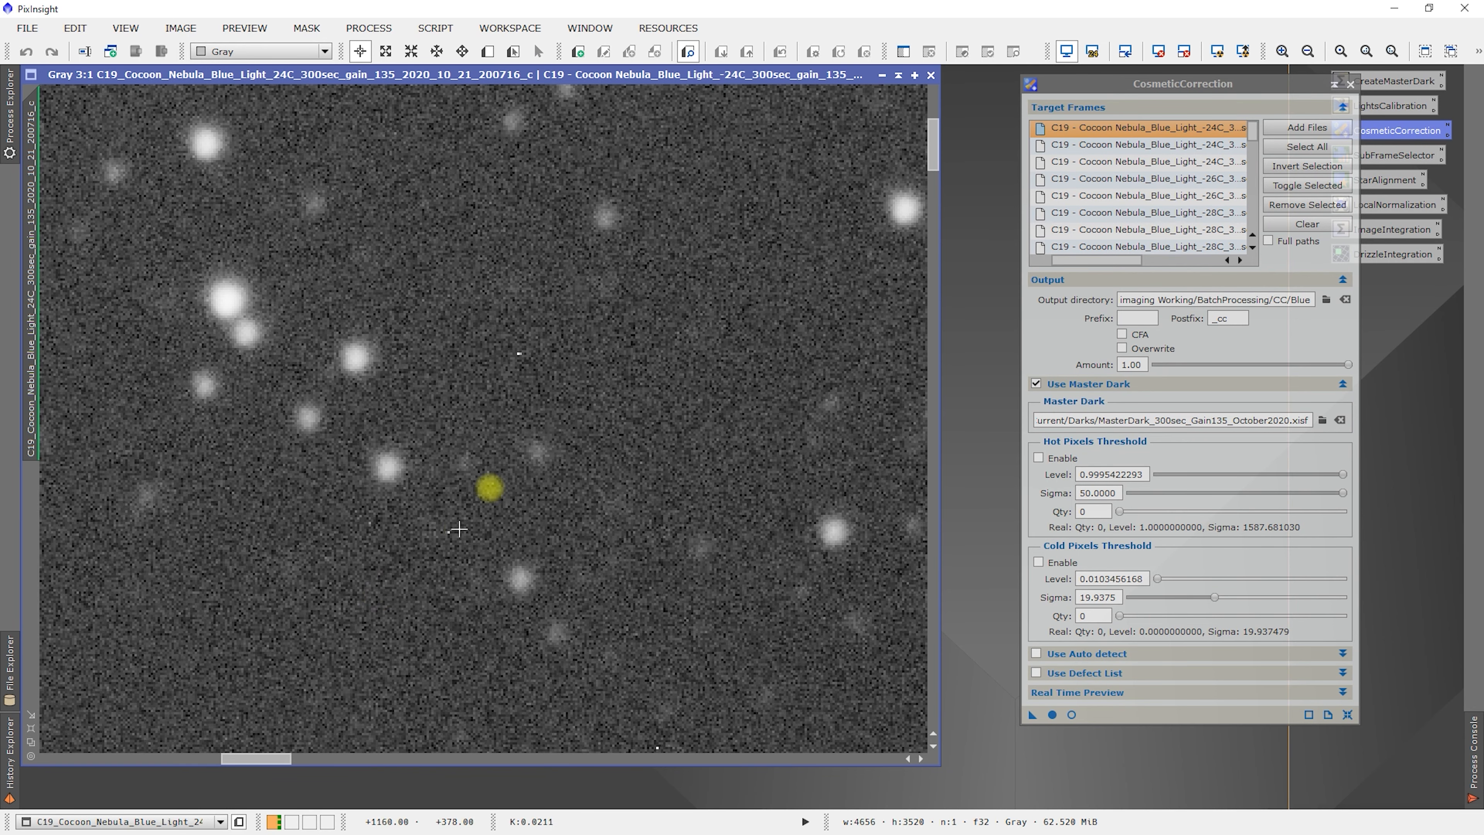
{"action": "scroll", "coordinate": [500, 425], "scroll_direction": "up", "scroll_amount": 1}
{"action": "scroll", "coordinate": [442, 437], "scroll_direction": "down", "scroll_amount": 1}
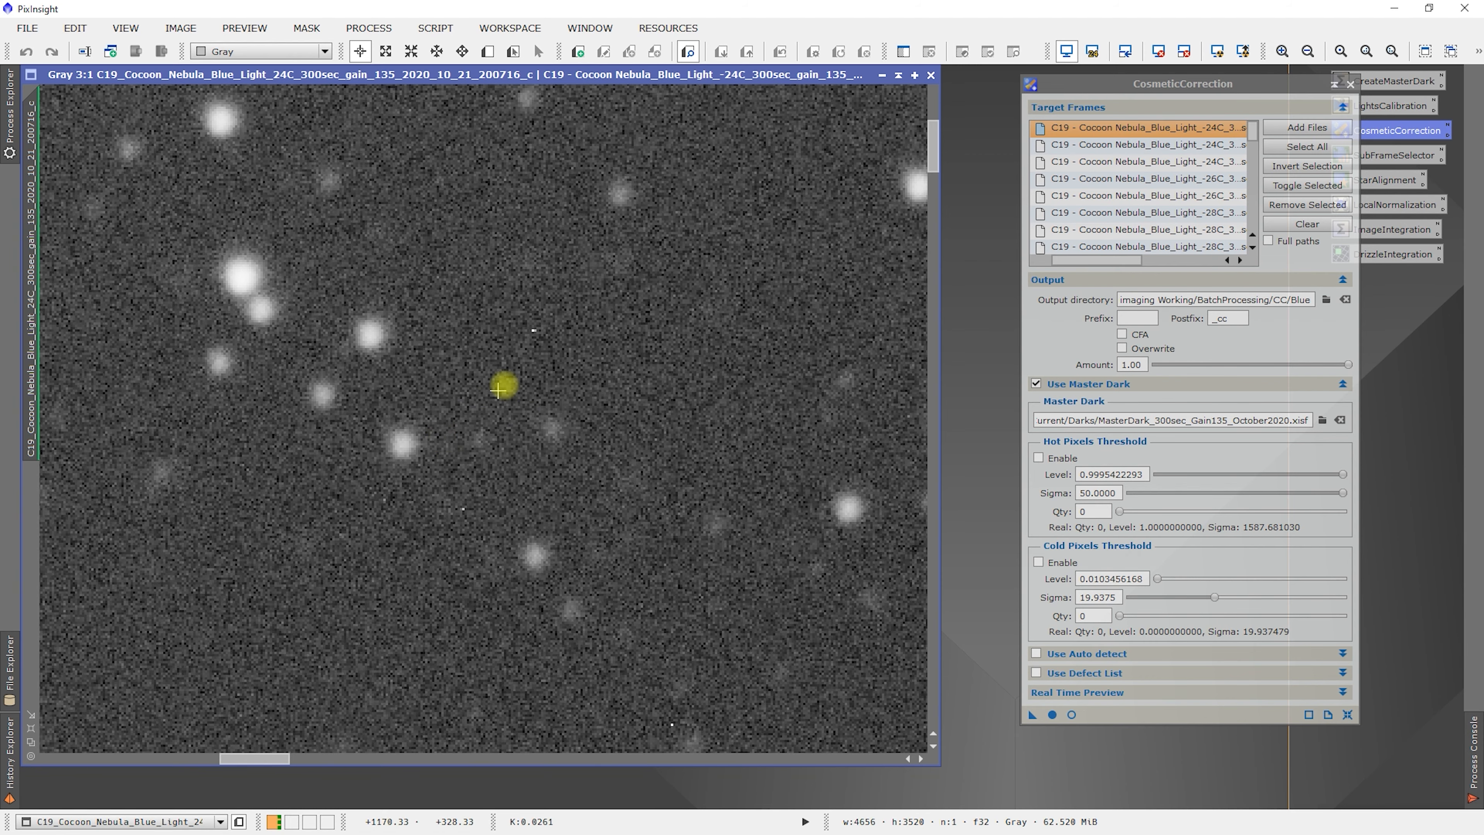
- Compare how noticeable the hot pixels are in the frame at zoom levels between 1:1 and 1:4
{"action": "scroll", "coordinate": [503, 384], "scroll_direction": "down", "scroll_amount": 1}
{"action": "scroll", "coordinate": [472, 442], "scroll_direction": "down", "scroll_amount": 1}
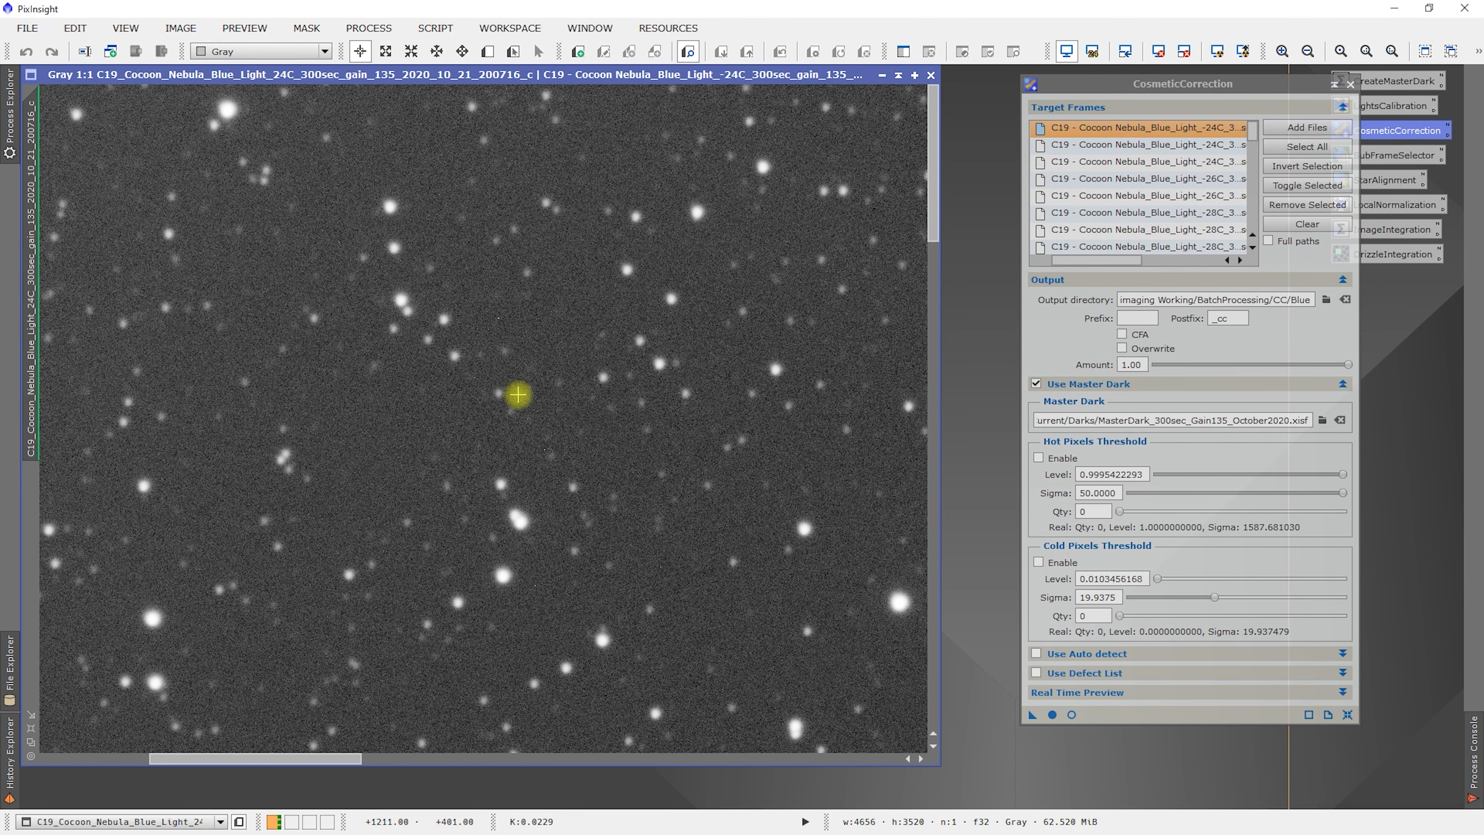
{"action": "scroll", "coordinate": [517, 394], "scroll_direction": "down", "scroll_amount": 1}
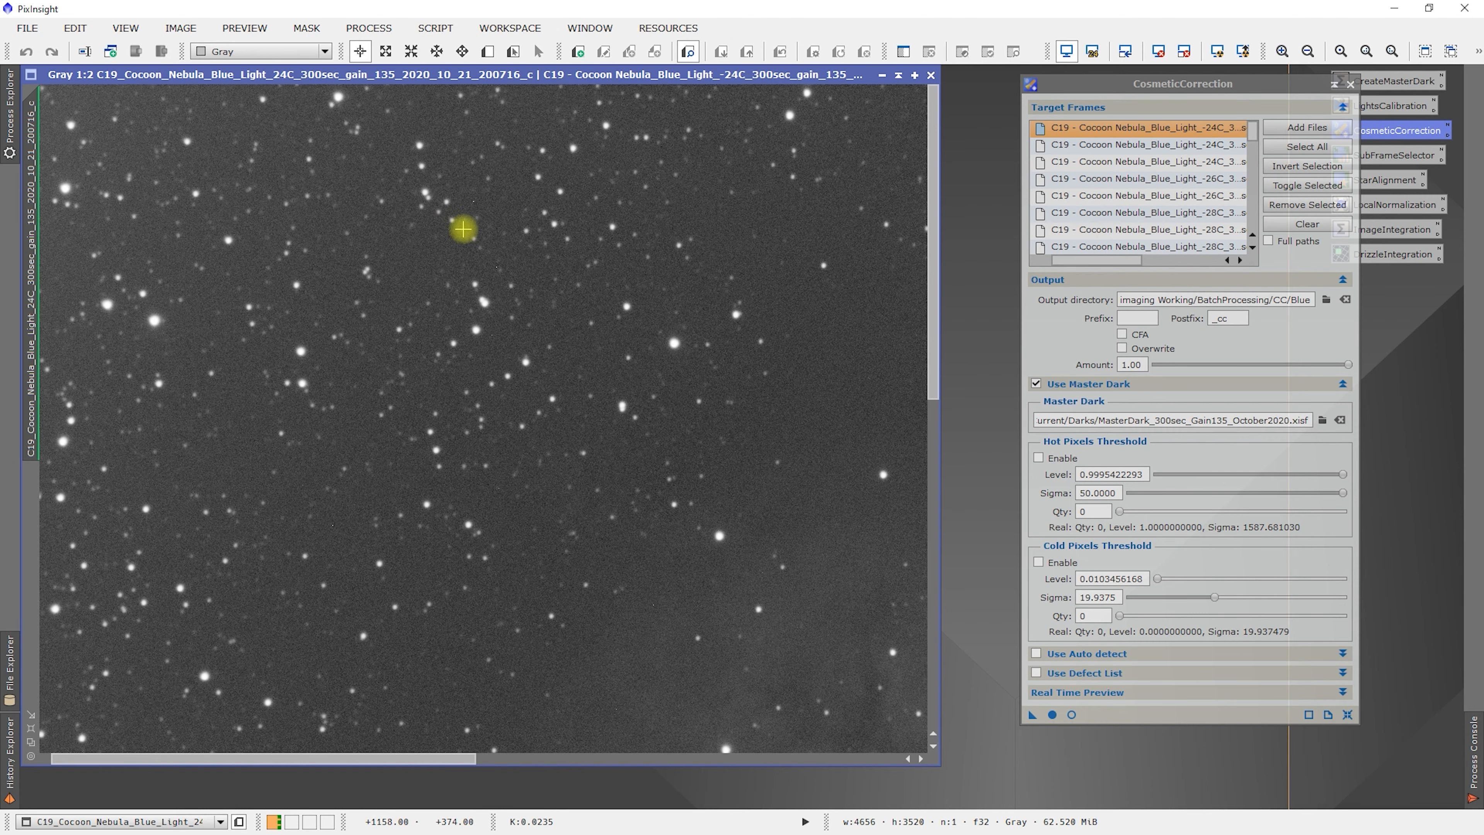
{"action": "scroll", "coordinate": [477, 230], "scroll_direction": "down", "scroll_amount": 1}
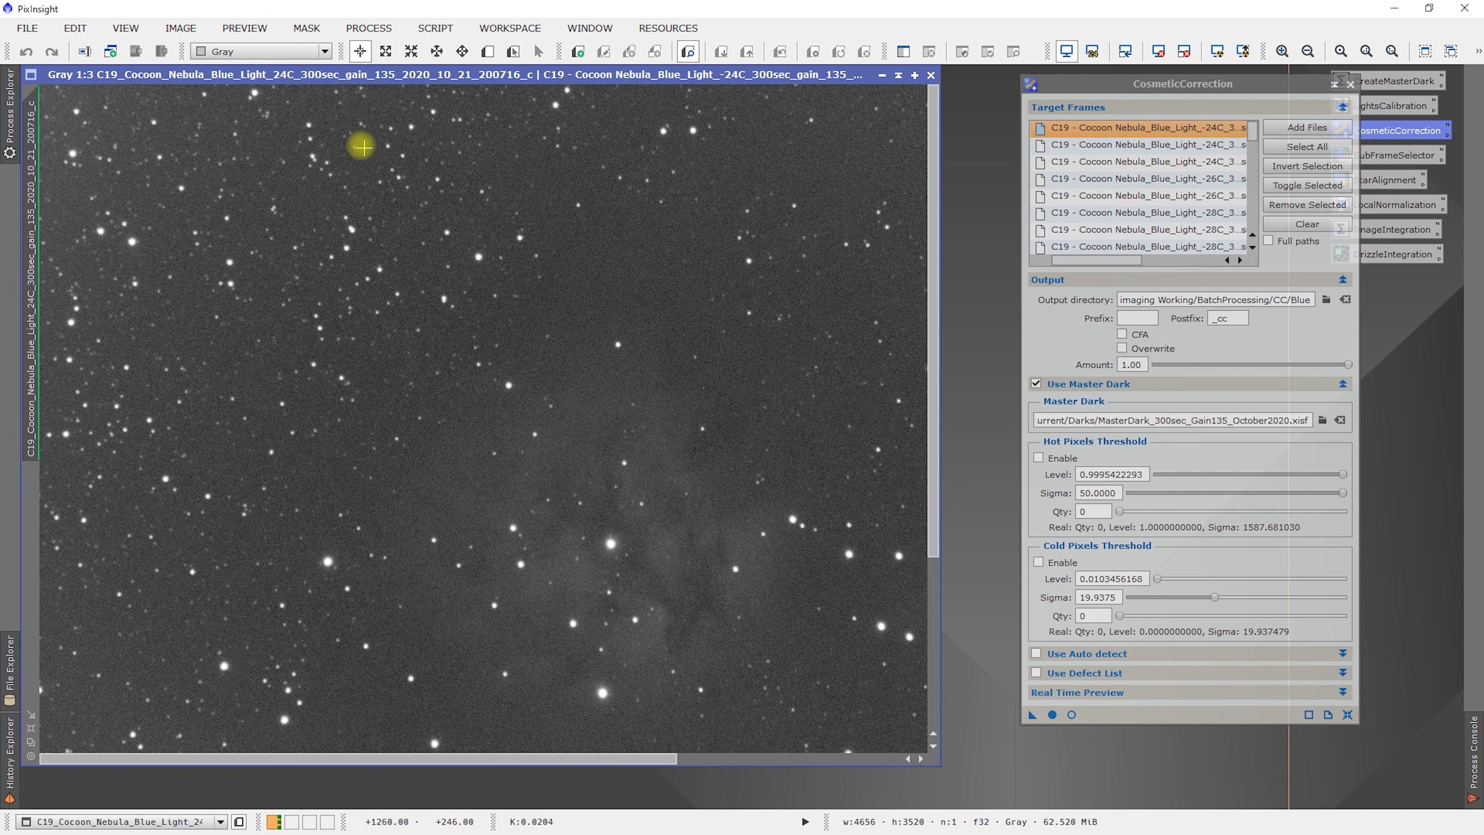
{"action": "scroll", "coordinate": [306, 131], "scroll_direction": "up", "scroll_amount": 1}
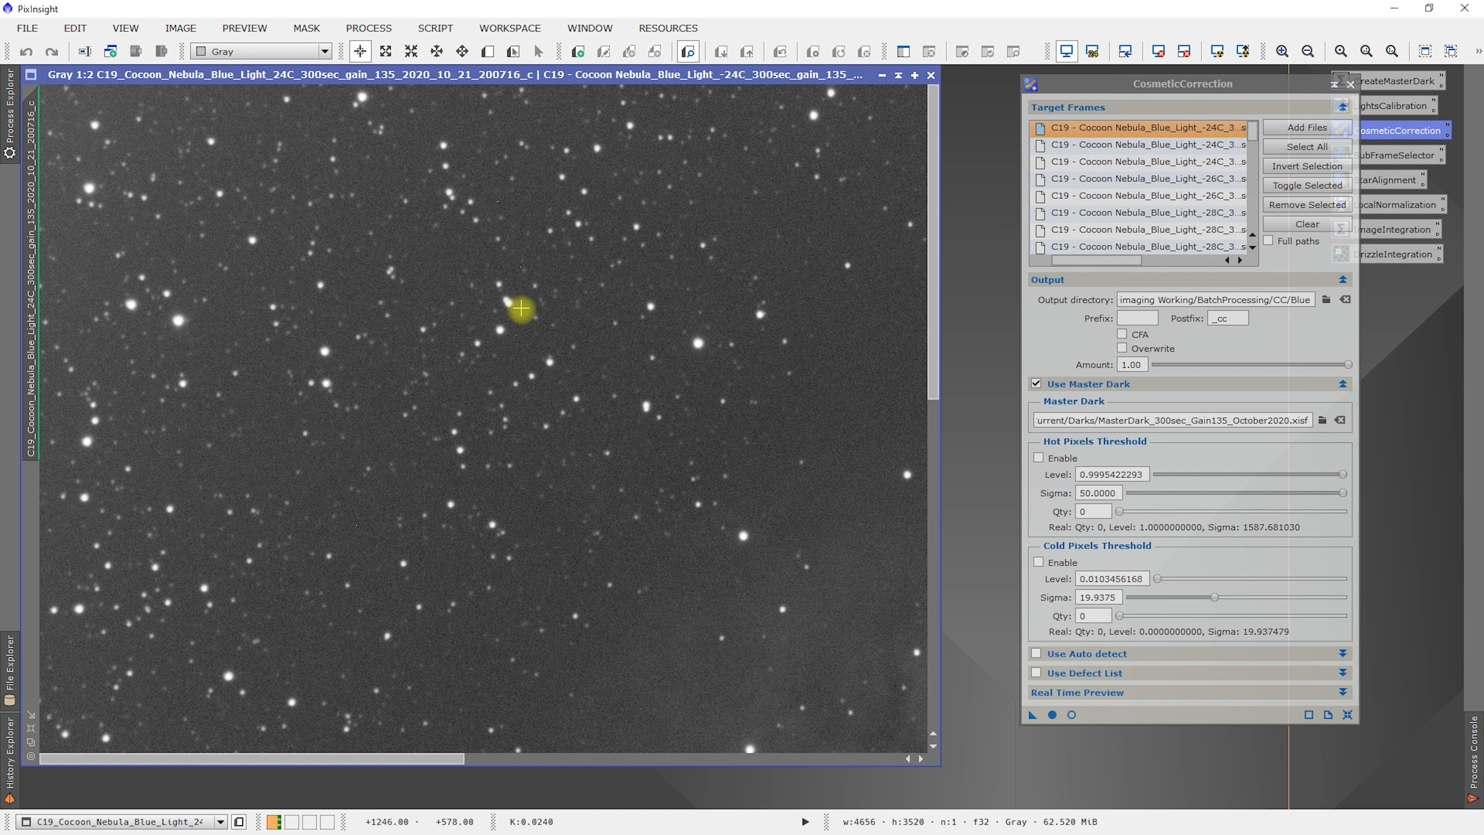
{"action": "scroll", "coordinate": [489, 216], "scroll_direction": "up", "scroll_amount": 1}
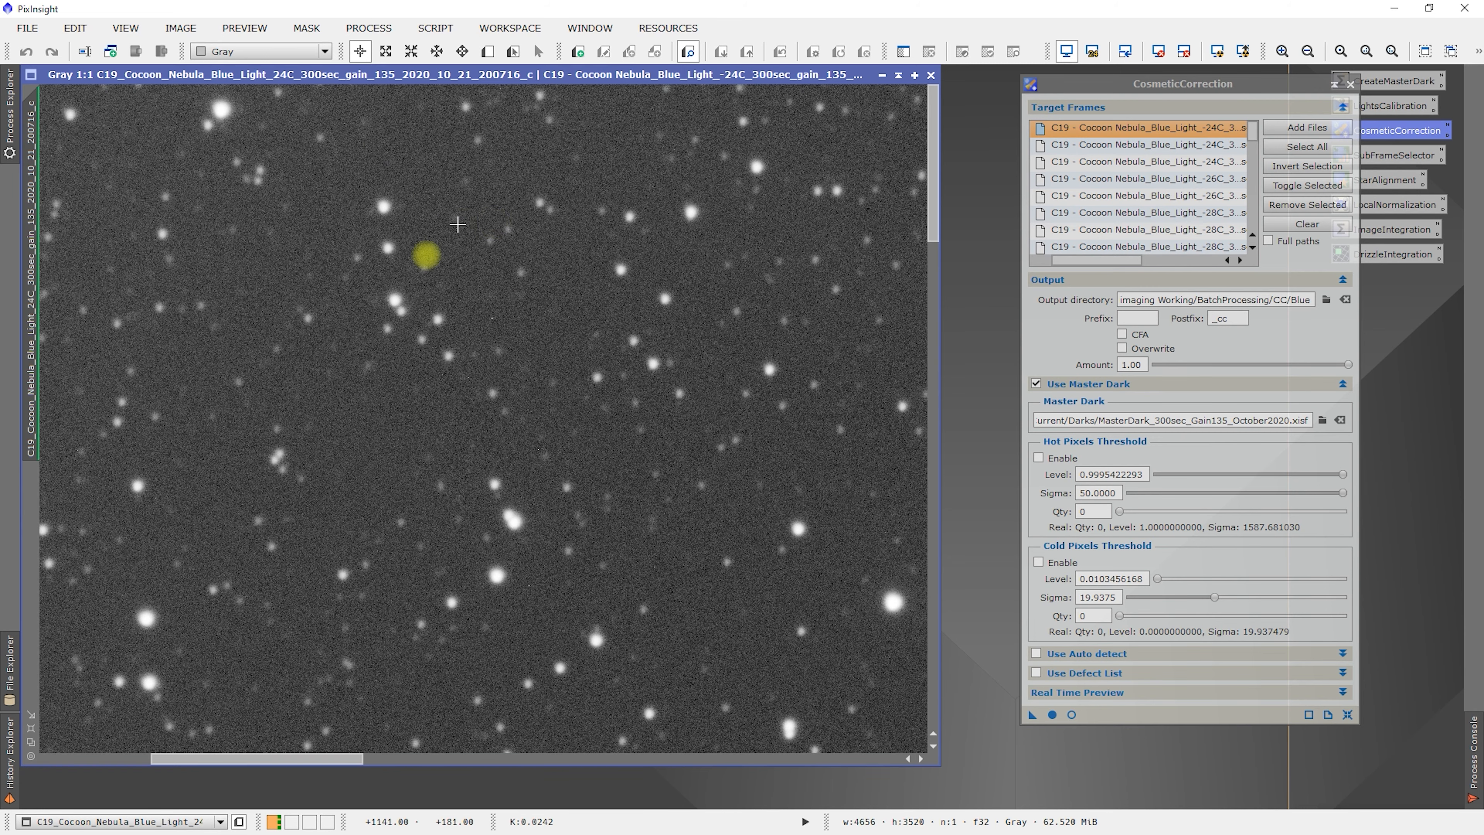
{"action": "scroll", "coordinate": [432, 281], "scroll_direction": "down", "scroll_amount": 1}
{"action": "scroll", "coordinate": [485, 211], "scroll_direction": "down", "scroll_amount": 1}
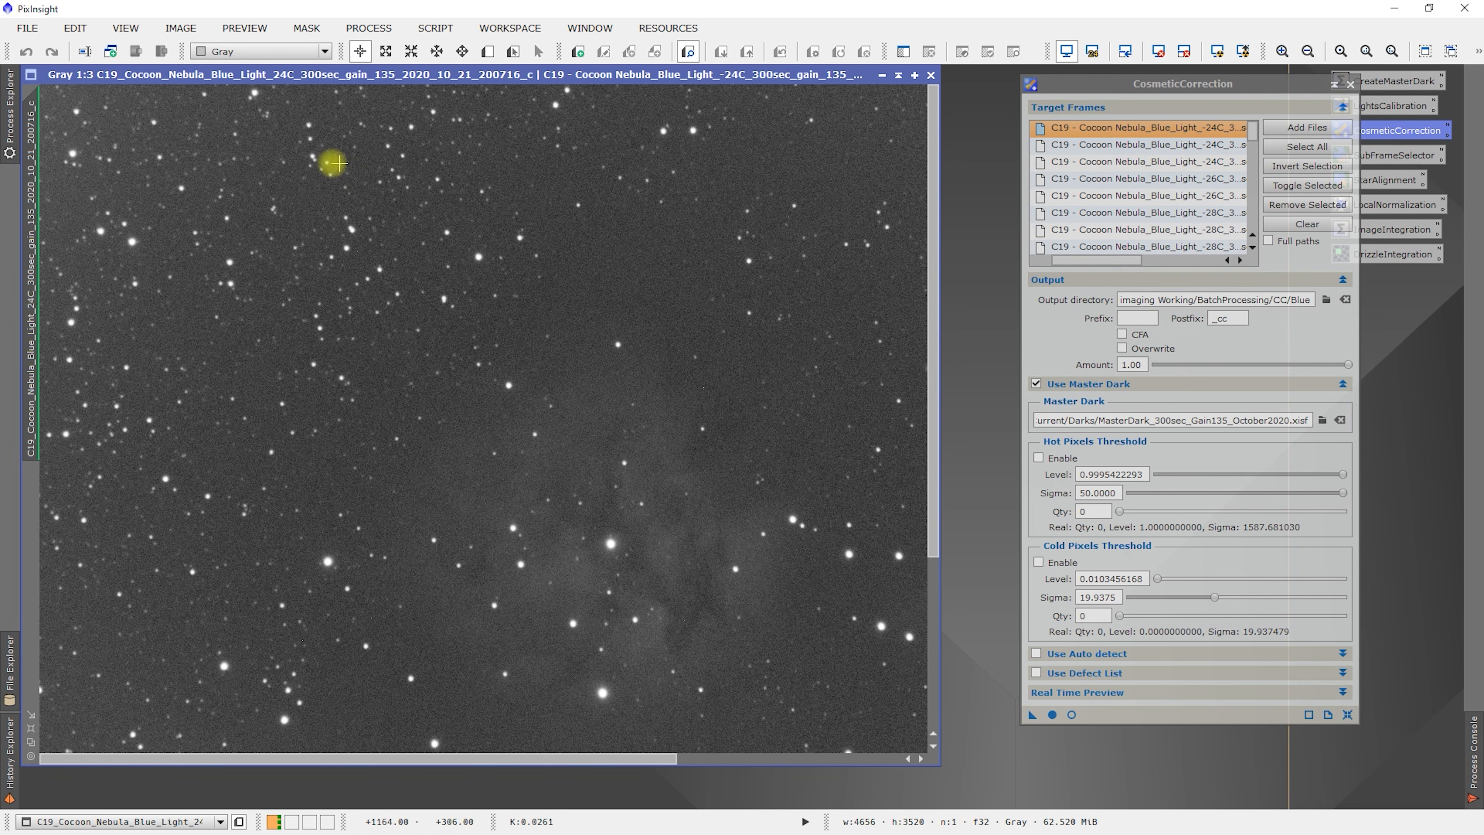
{"action": "scroll", "coordinate": [342, 199], "scroll_direction": "down", "scroll_amount": 1}
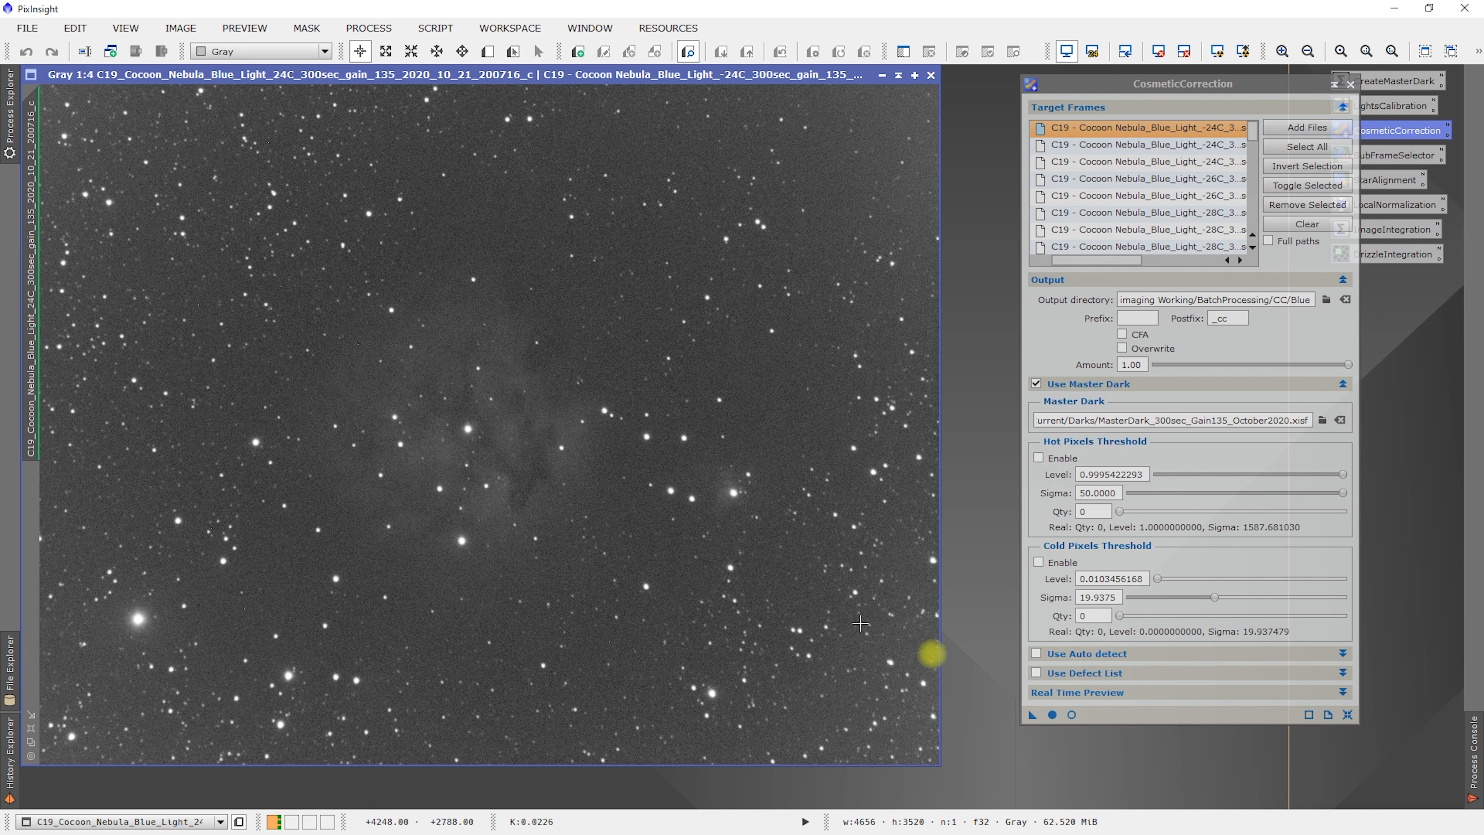
- Reopen the real-time preview and select an 836 × 632 pixel preview region over the upper-left star field
{"action": "left_click", "coordinate": [1070, 714]}
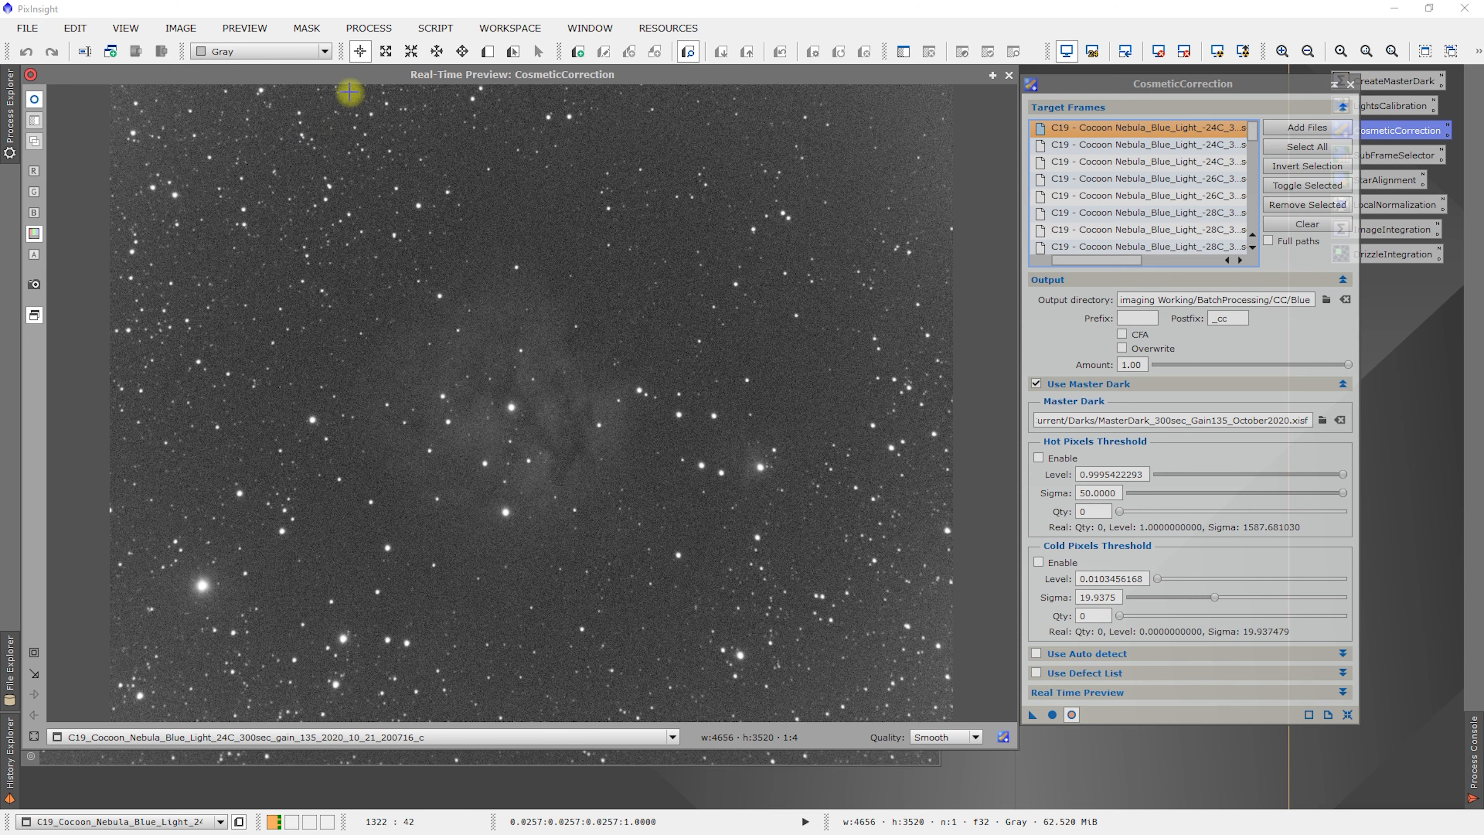
{"action": "left_click_drag", "start_coordinate": [351, 74], "coordinate": [352, 171]}
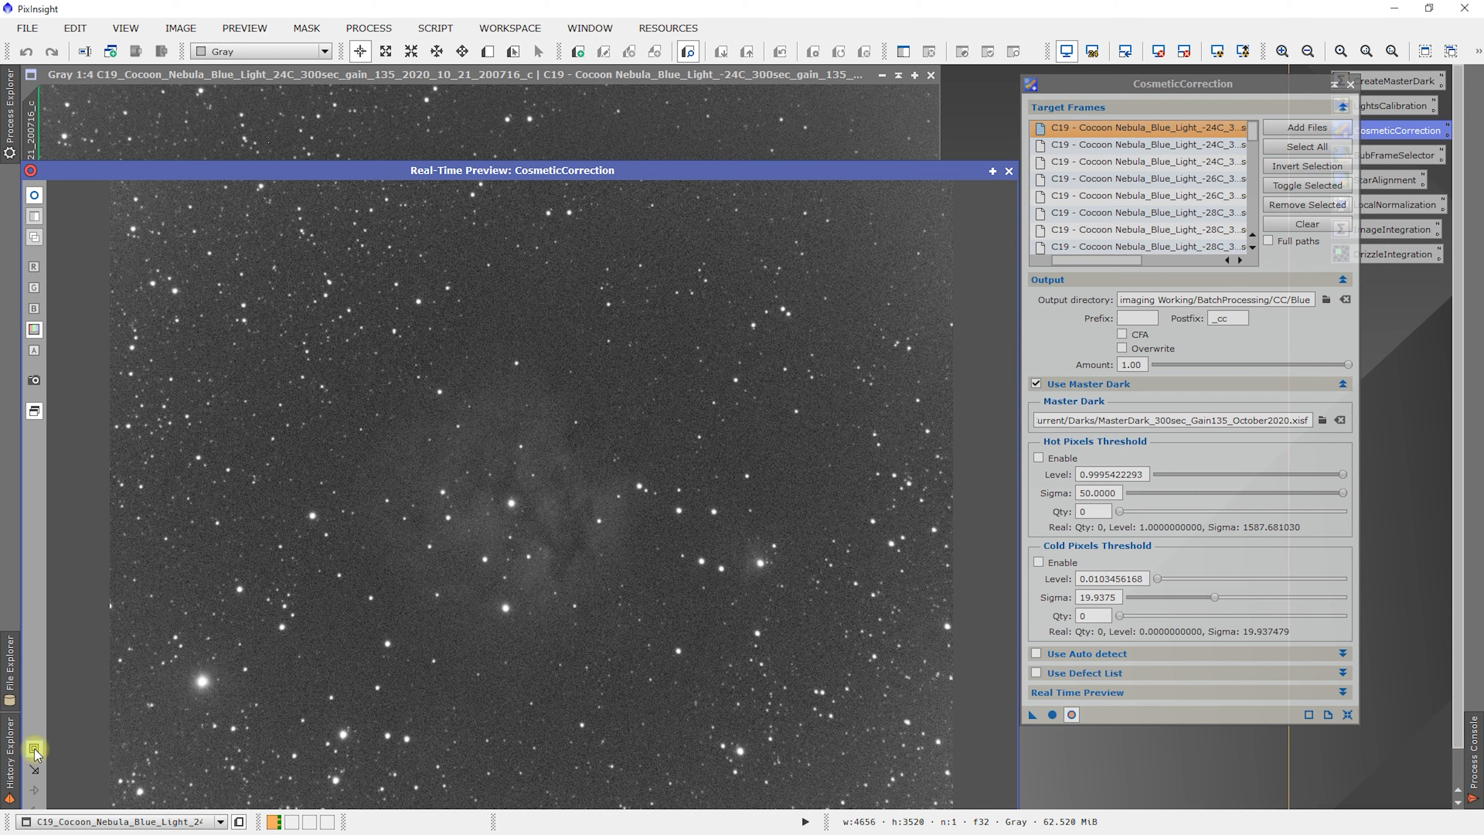
{"action": "left_click_drag", "start_coordinate": [335, 169], "coordinate": [348, 94]}
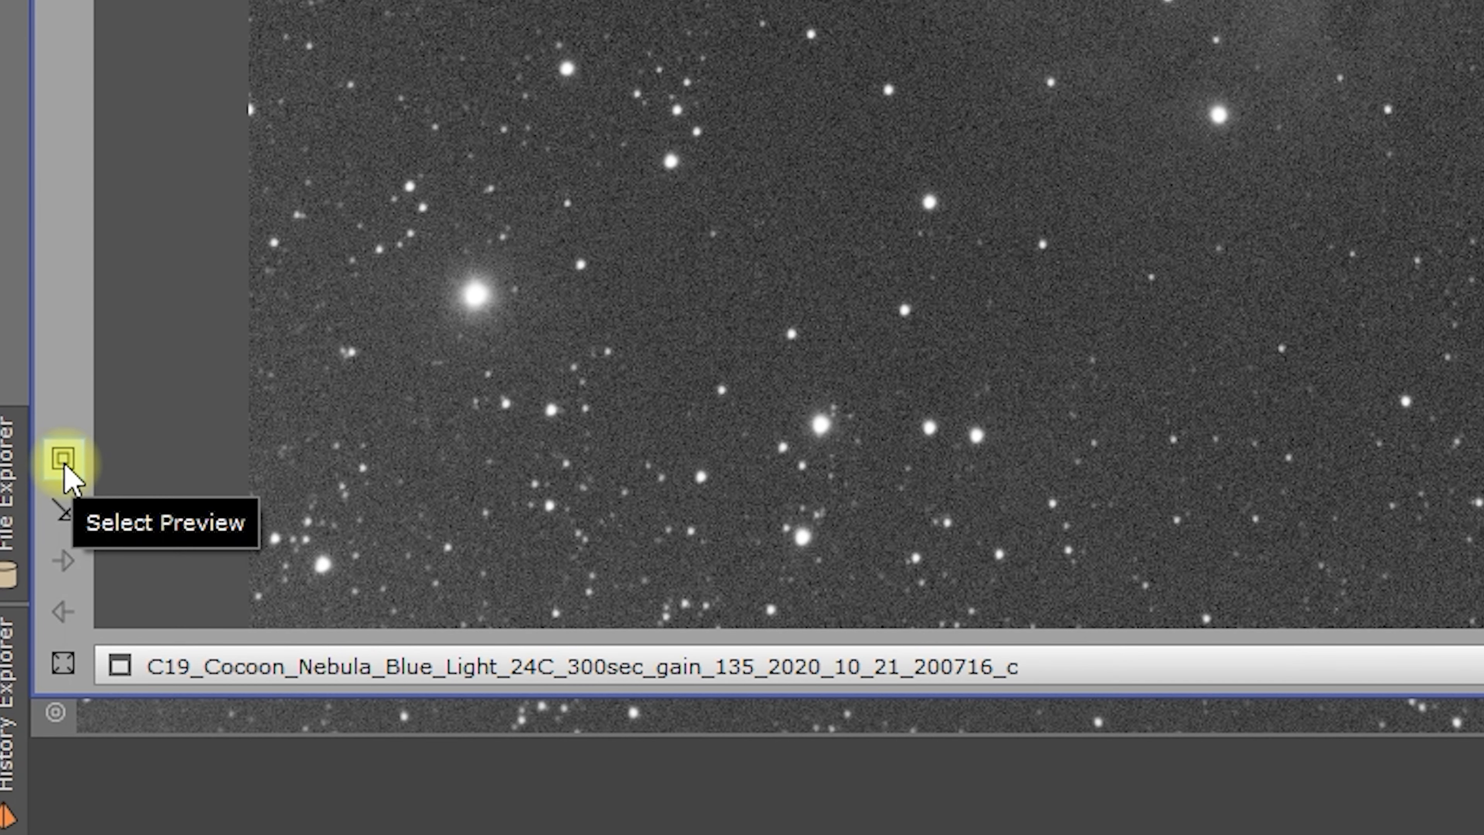
{"action": "left_click", "coordinate": [64, 456]}
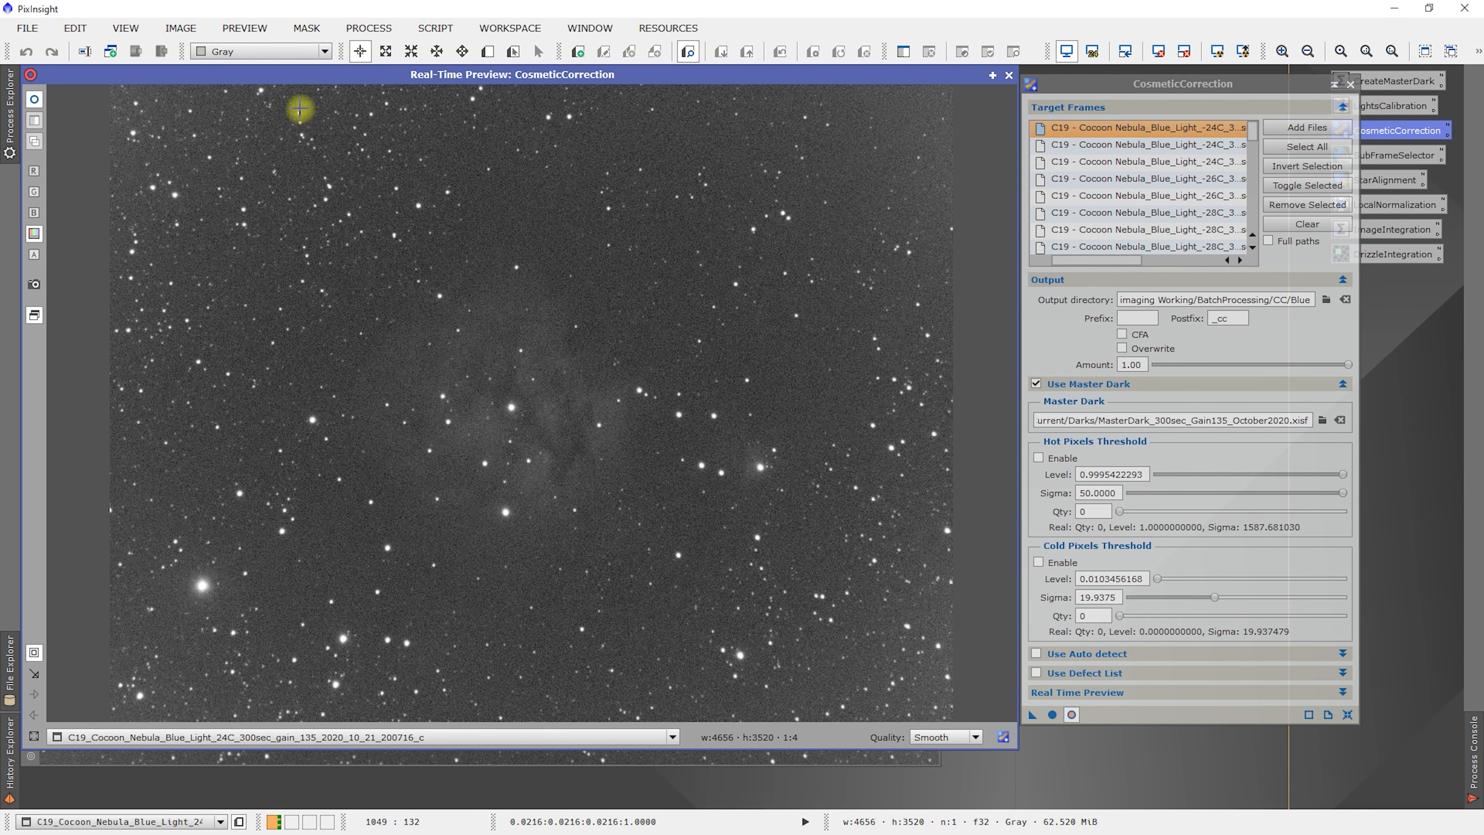
{"action": "left_click_drag", "start_coordinate": [278, 121], "coordinate": [430, 235]}
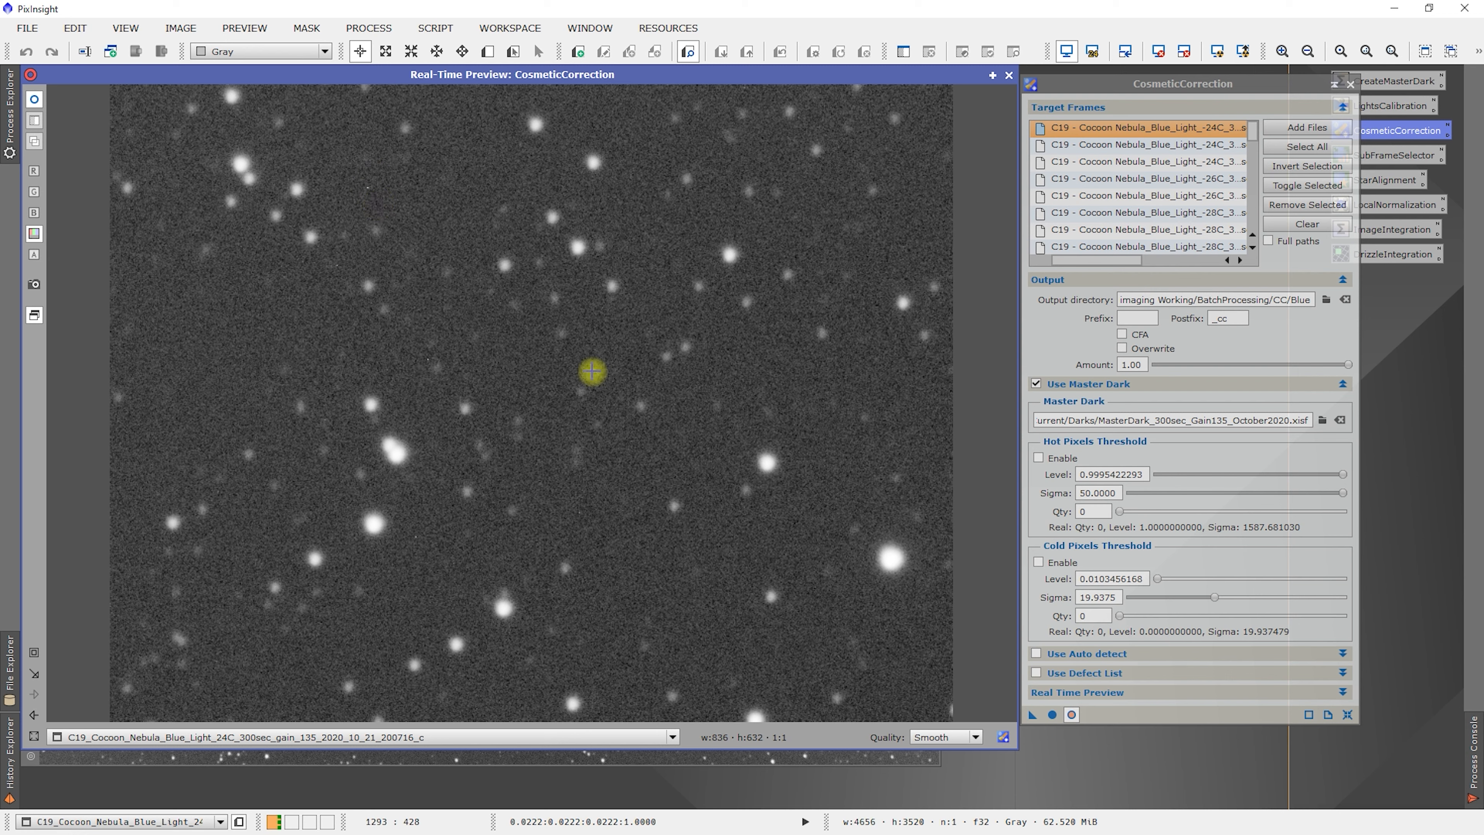
- Enable the hot pixels threshold and try quantities of 277 and 104, returning the quantity to 0
{"action": "left_click", "coordinate": [1039, 459]}
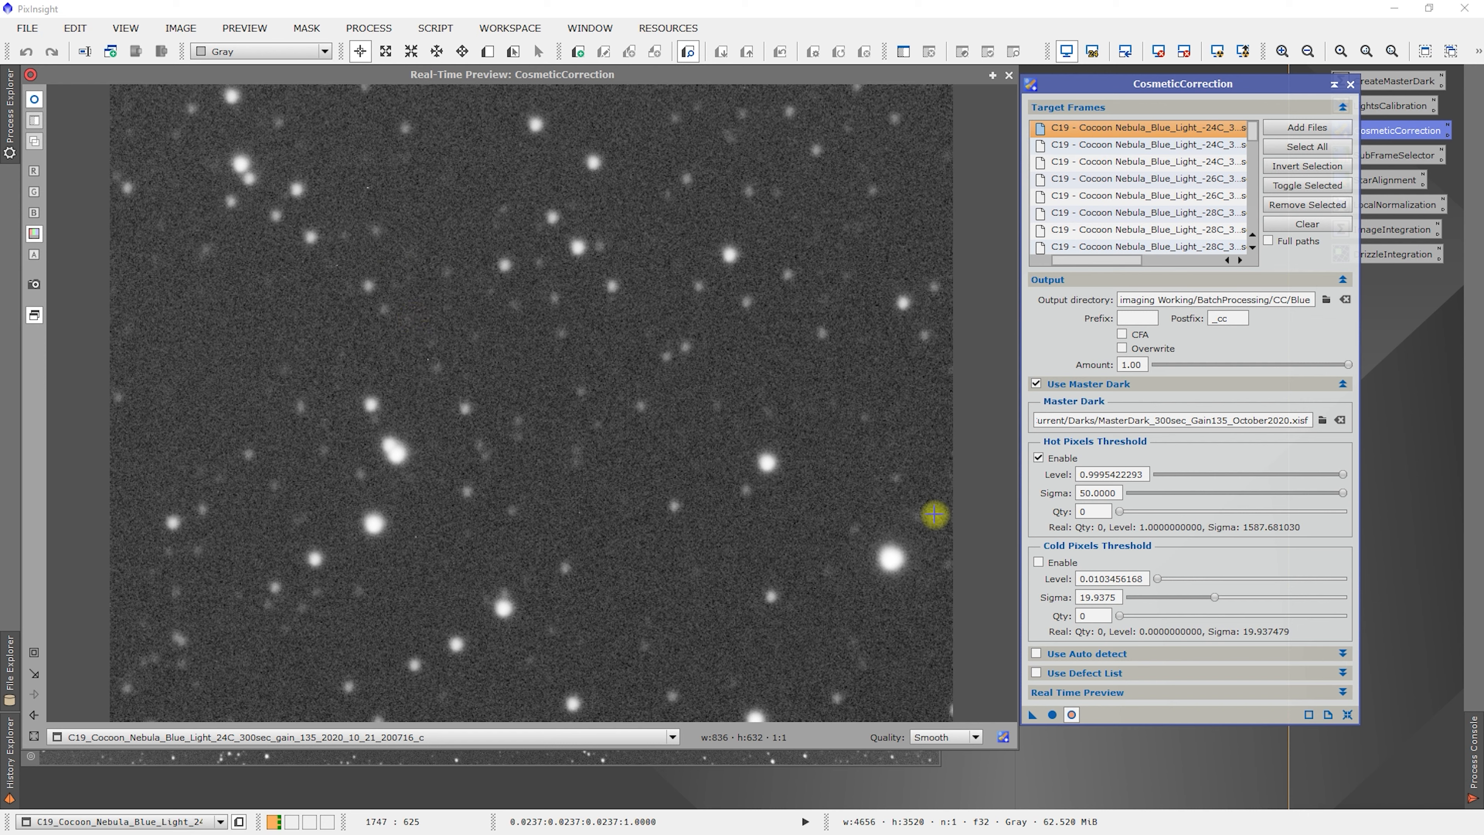
{"action": "left_click", "coordinate": [1118, 513]}
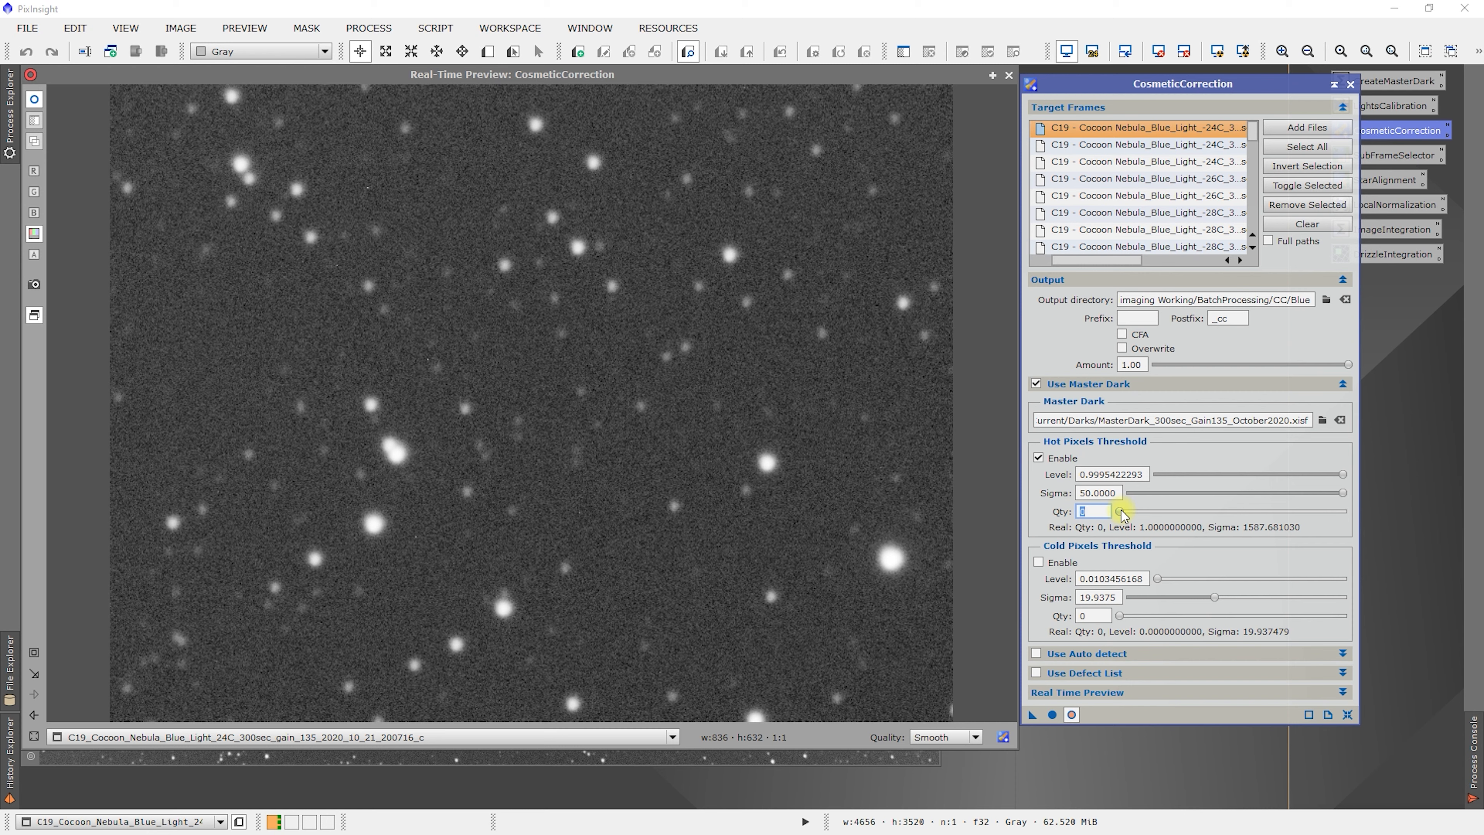
{"action": "type", "text": "104"}
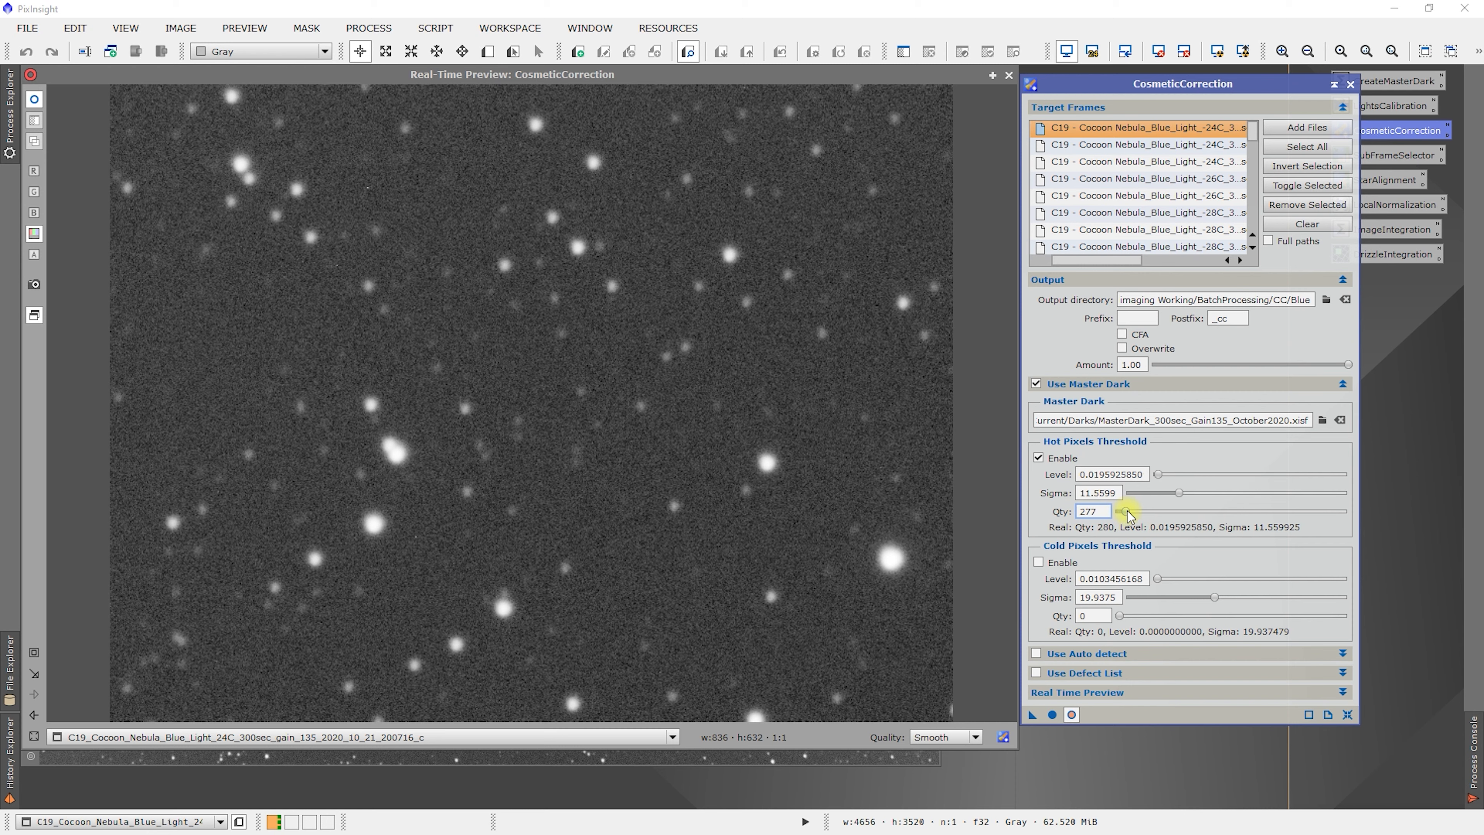
{"action": "left_click_drag", "start_coordinate": [1127, 512], "coordinate": [1118, 517]}
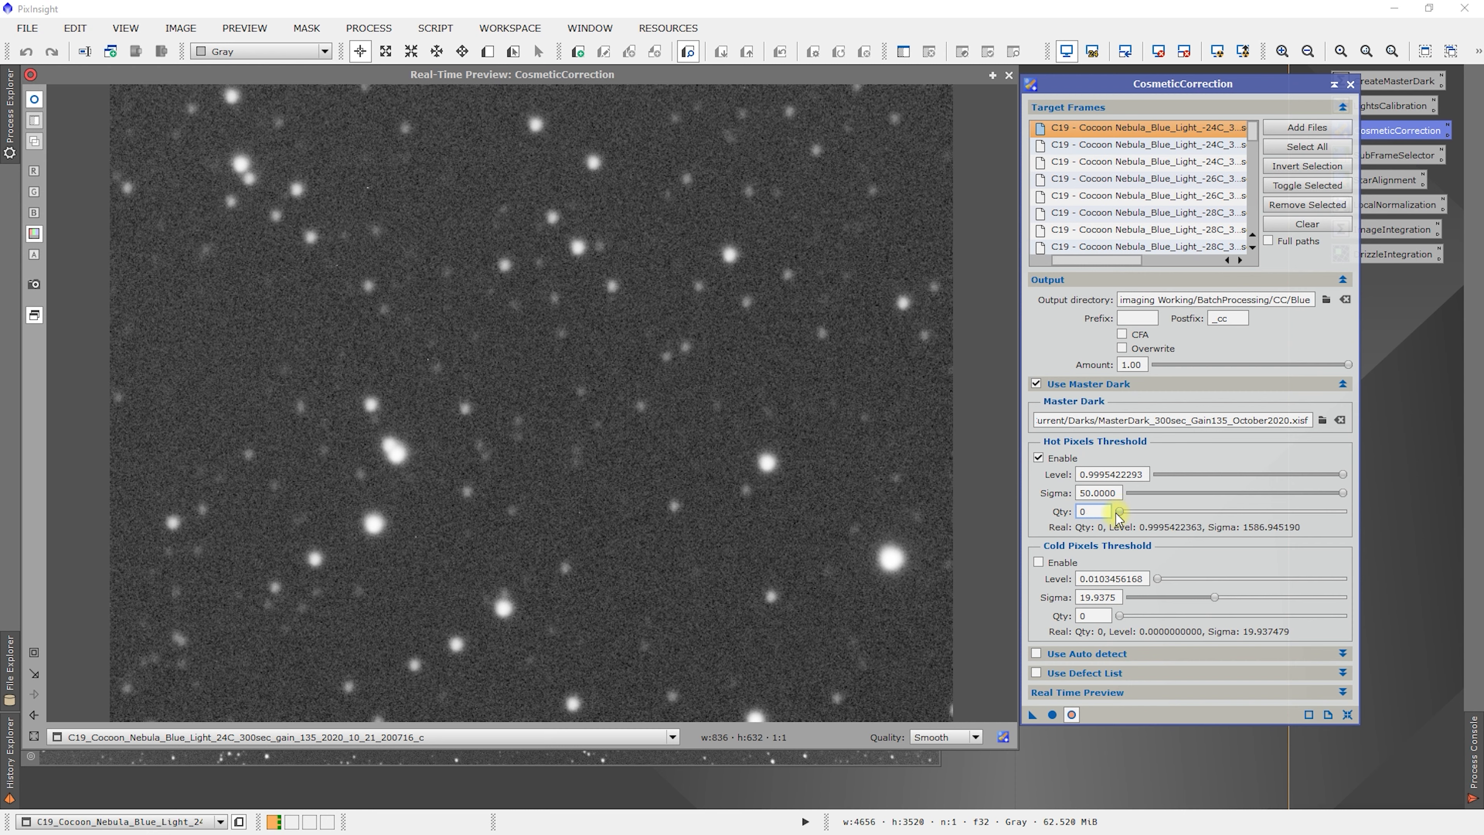
{"action": "type", "text": "104"}
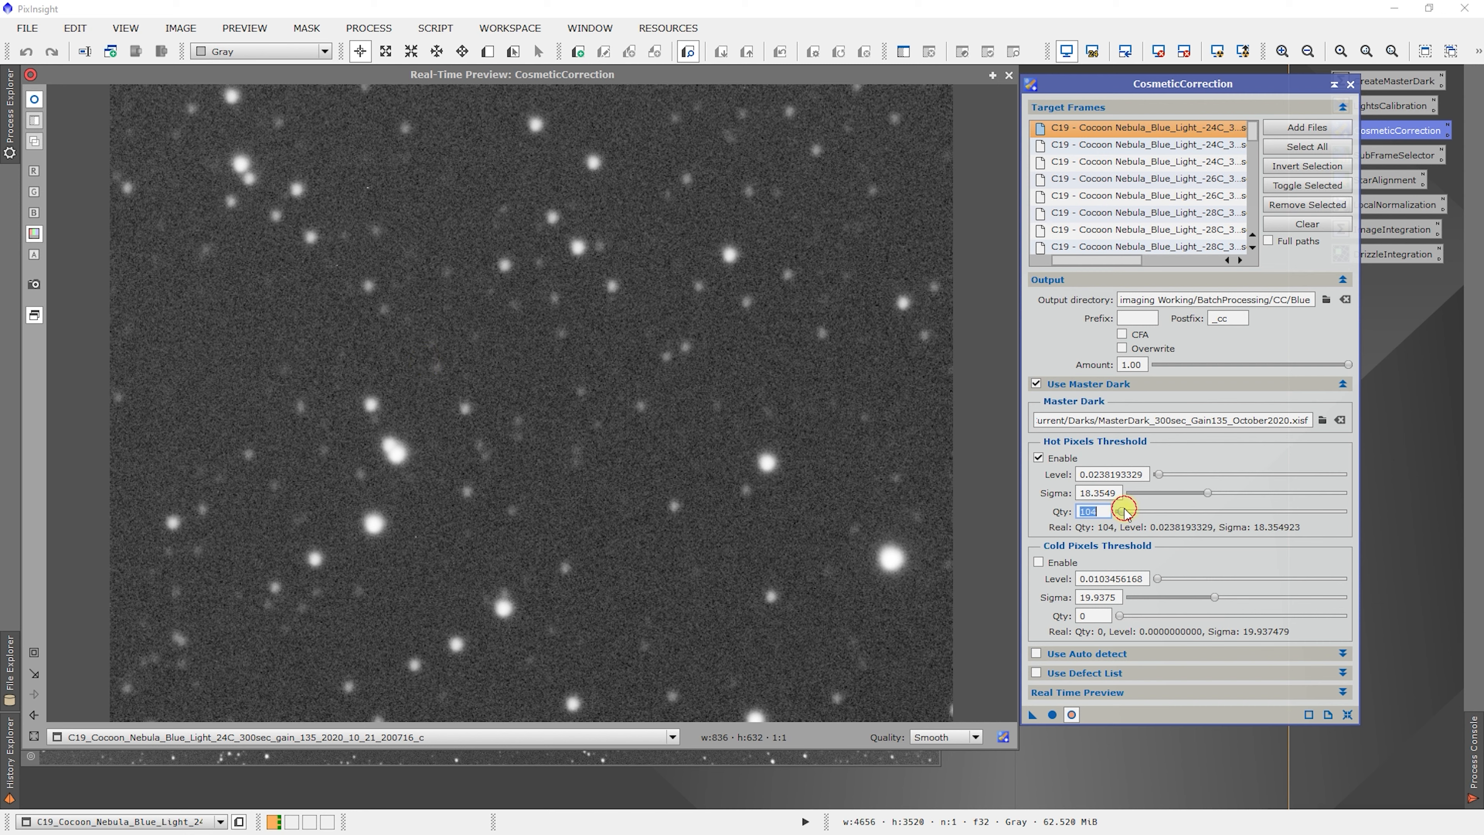
{"action": "type", "text": "0"}
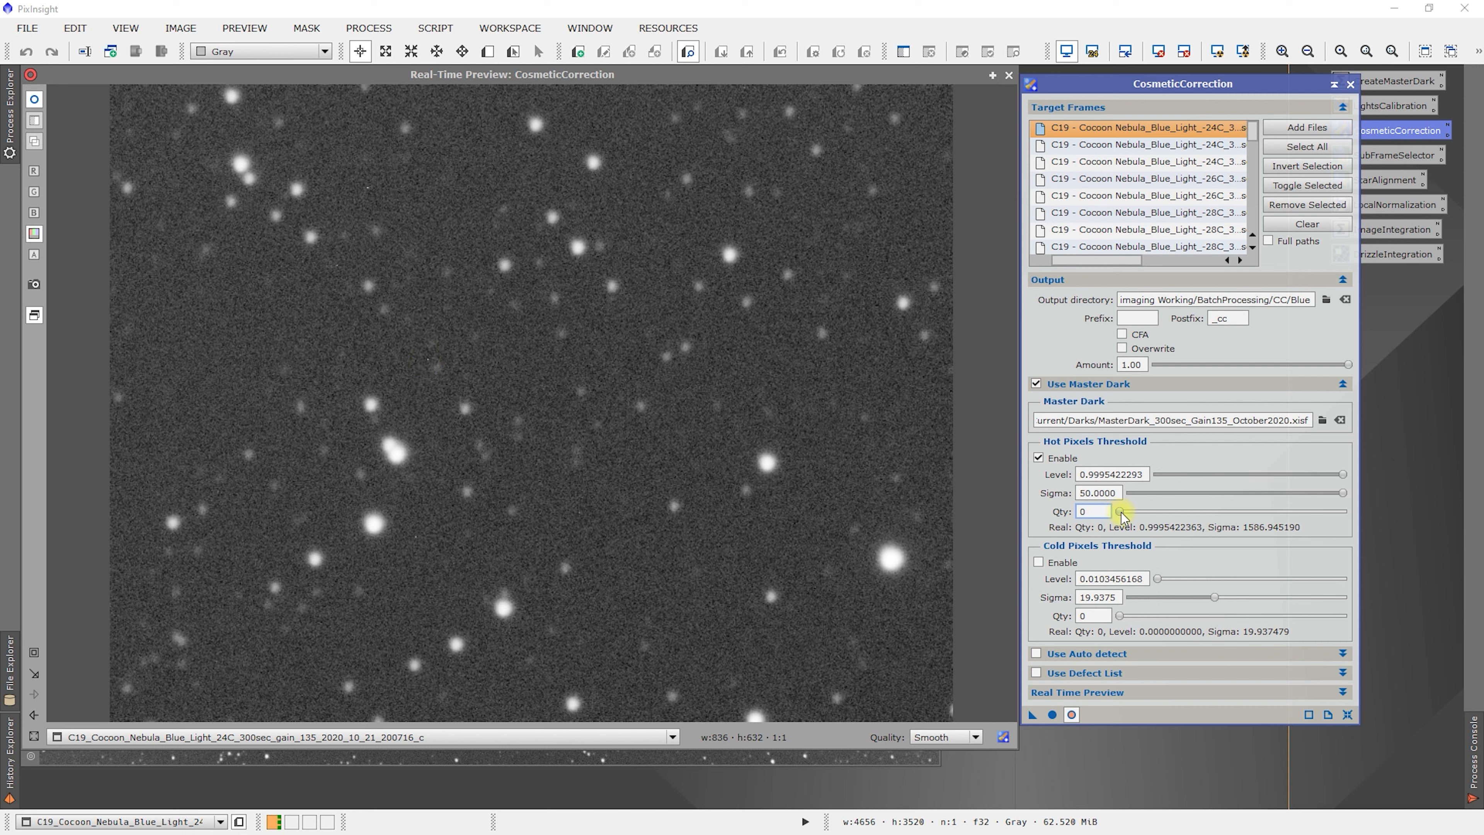
- Try hot pixel quantities of 69 and 35, and bring the quantity back to 0
{"action": "type", "text": "69"}
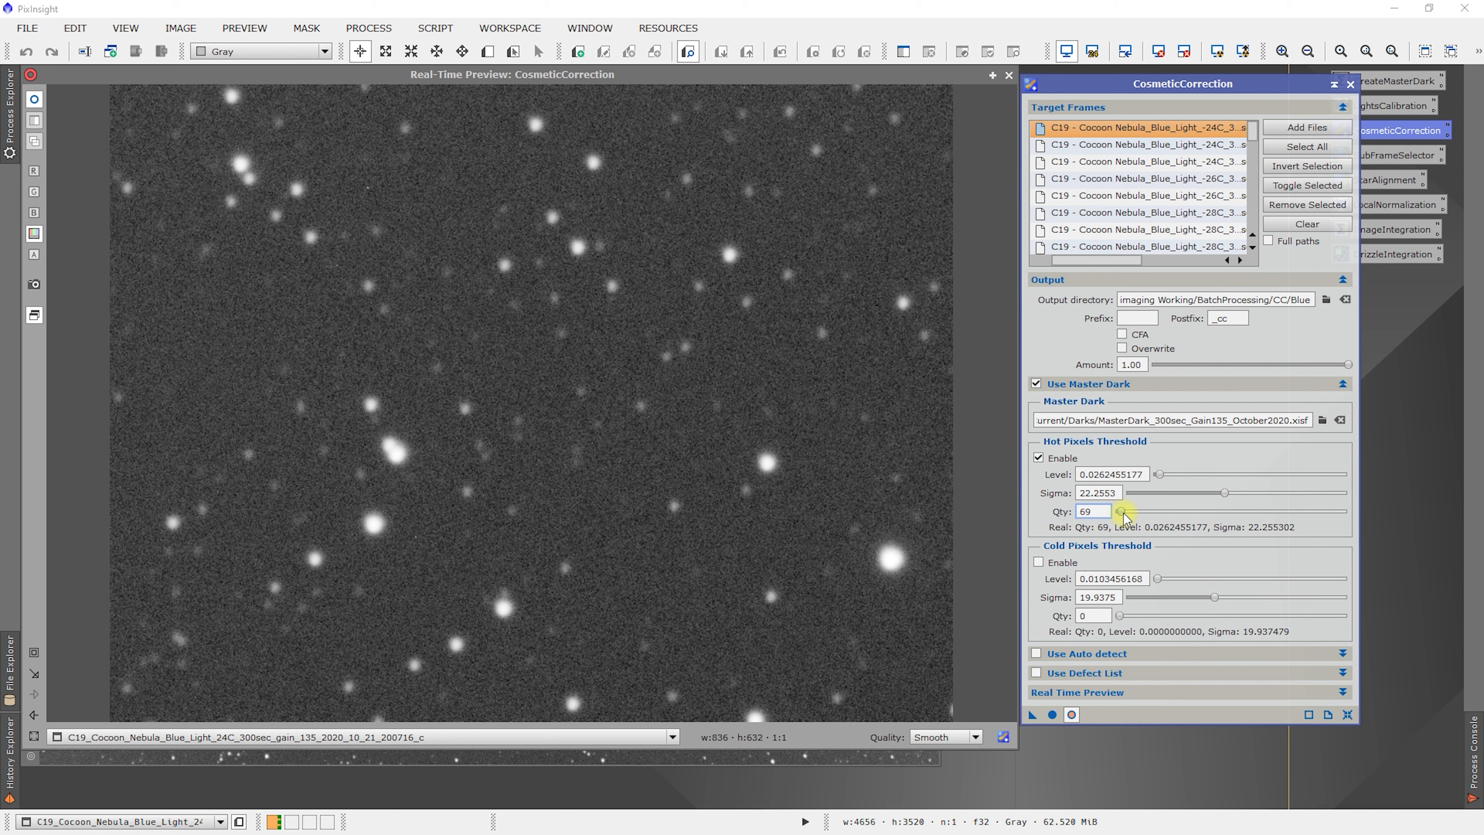
{"action": "key", "text": "BackSpace"}
{"action": "key", "text": "BackSpace"}
{"action": "type", "text": "0"}
{"action": "key", "text": "BackSpace"}
{"action": "type", "text": "35"}
{"action": "key", "text": "BackSpace"}
{"action": "key", "text": "BackSpace"}
{"action": "type", "text": "69"}
{"action": "key", "text": "BackSpace"}
{"action": "key", "text": "BackSpace"}
{"action": "type", "text": "0"}
- Try a hot pixel quantity of 10
{"action": "double_click", "coordinate": [1087, 508]}
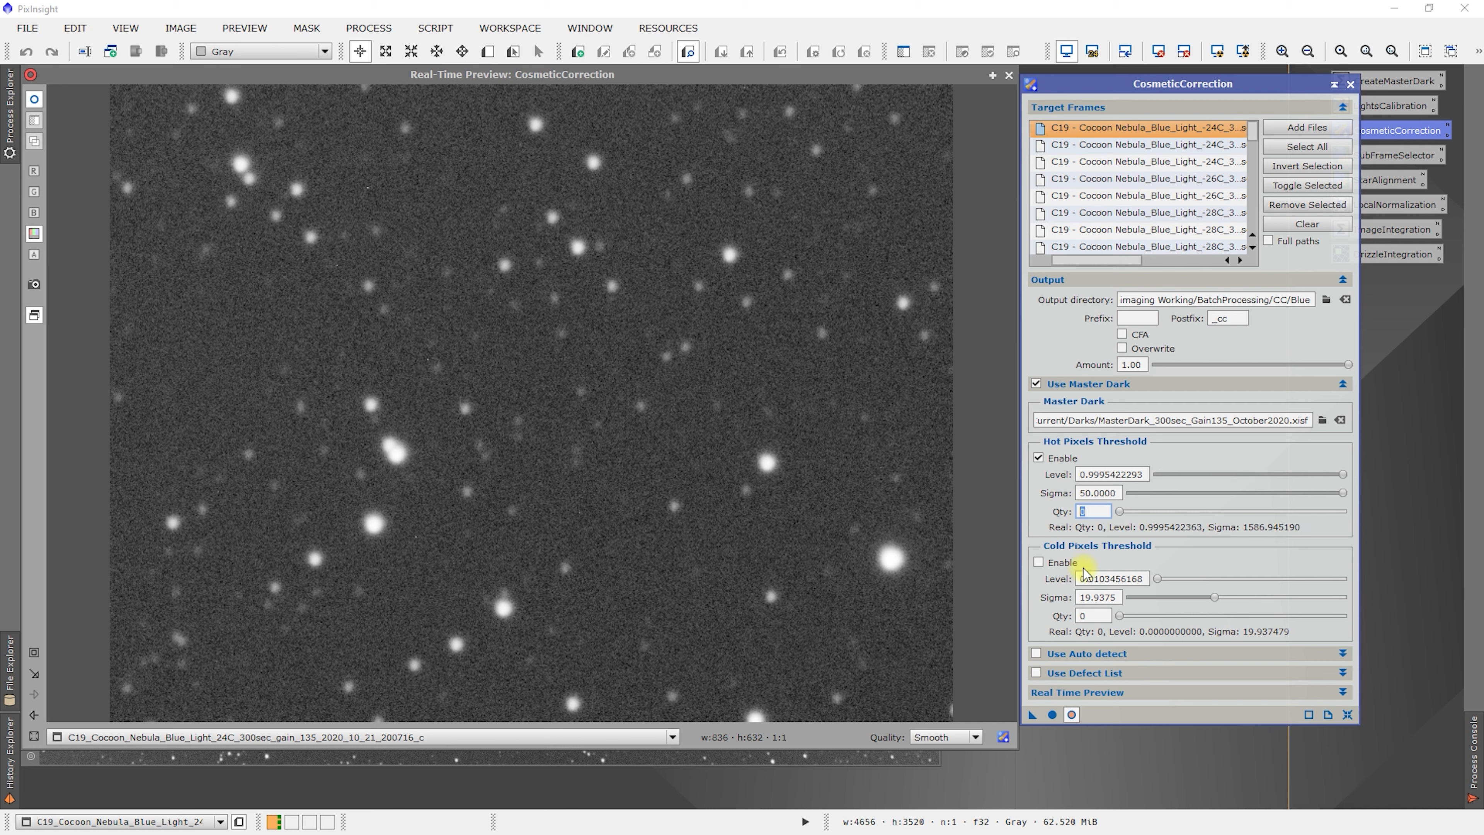
{"action": "type", "text": "10"}
{"action": "key", "text": "Return"}
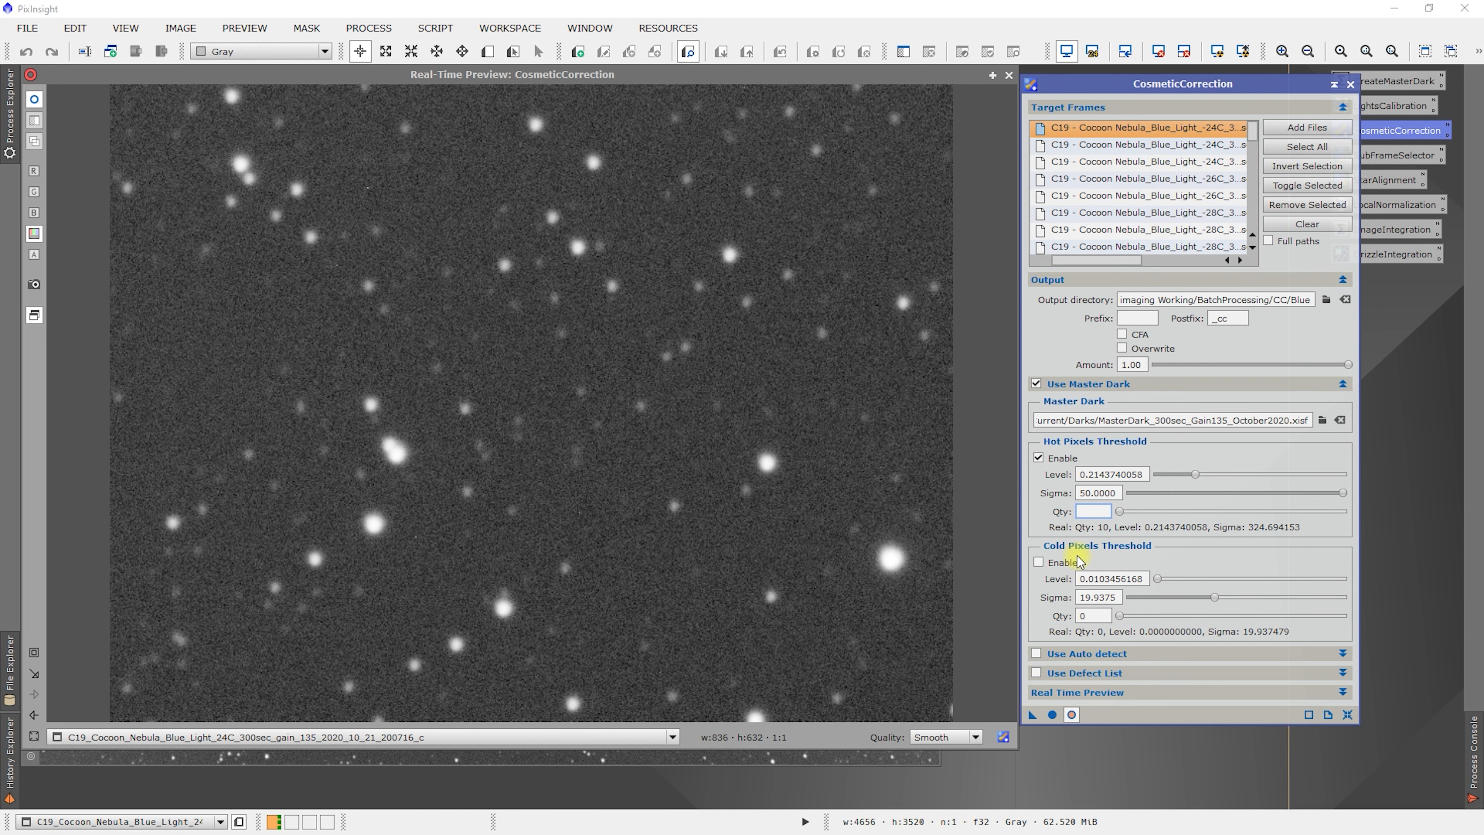
{"action": "key", "text": "Return"}
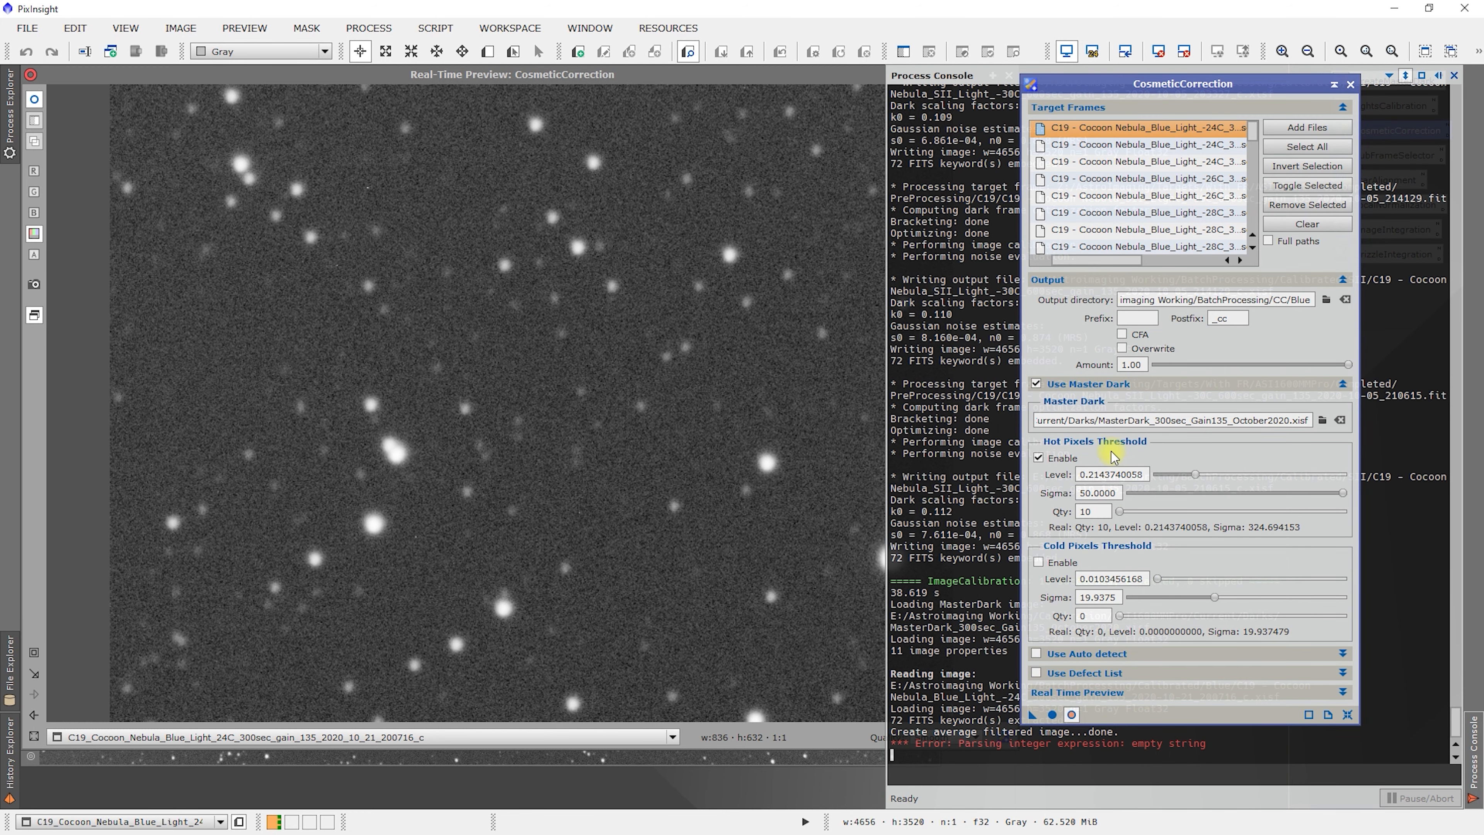
- Try a hot pixel quantity of 1 and reset it to 0
{"action": "left_click", "coordinate": [1105, 513]}
{"action": "left_click", "coordinate": [1102, 512]}
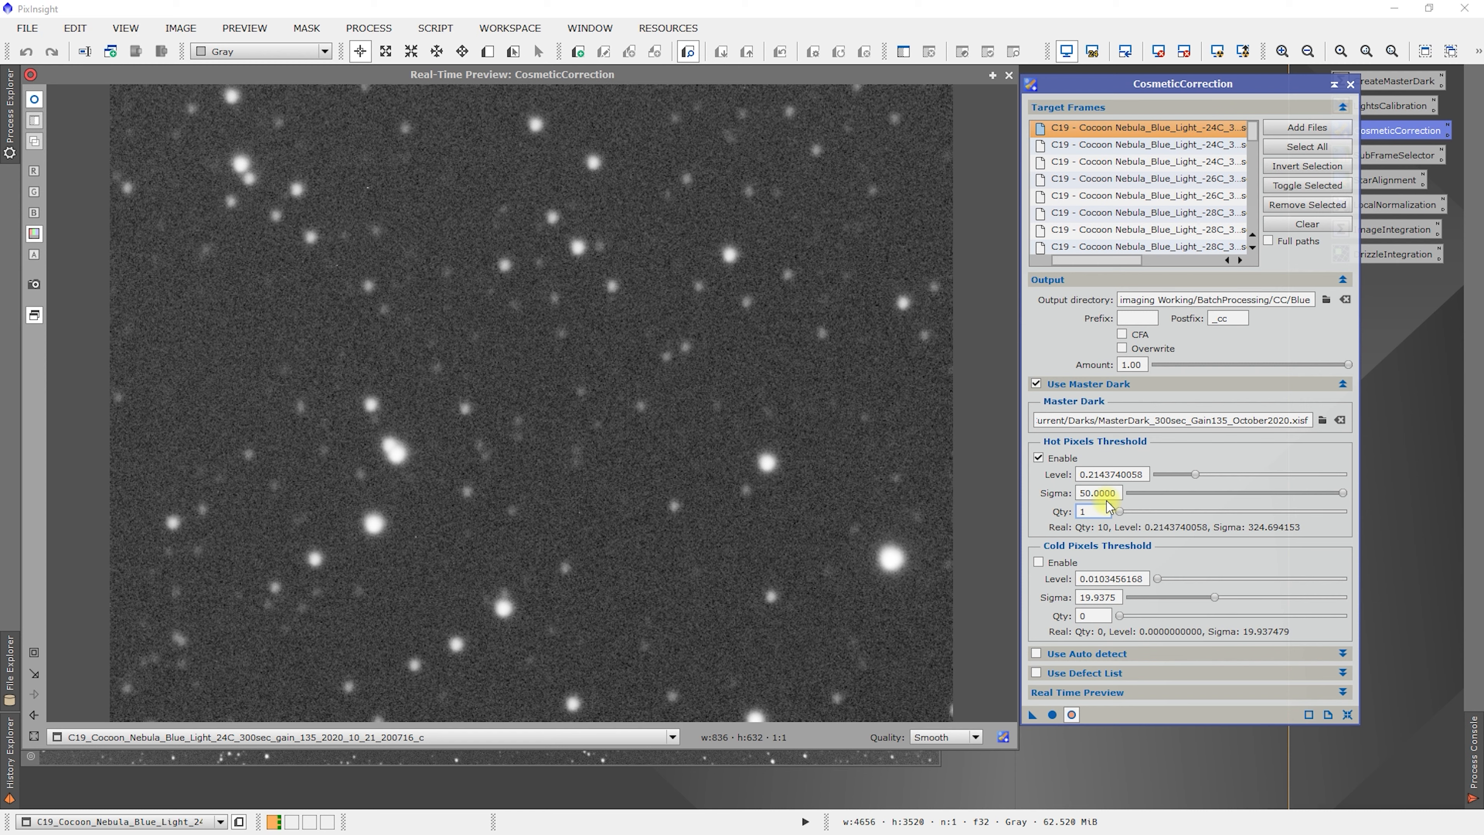
{"action": "left_click", "coordinate": [1113, 492]}
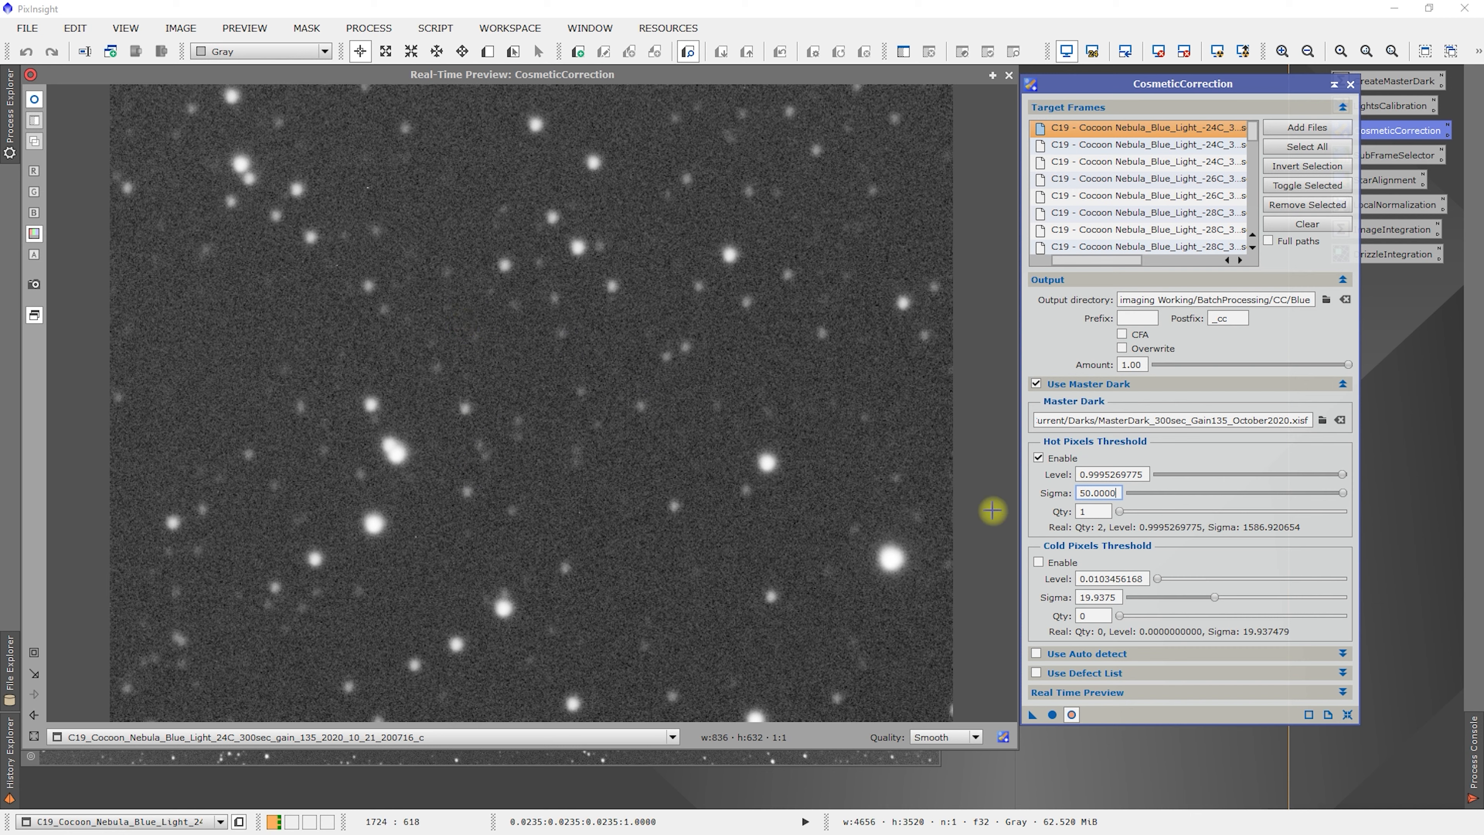
{"action": "key", "text": "Tab"}
{"action": "left_click", "coordinate": [1120, 491]}
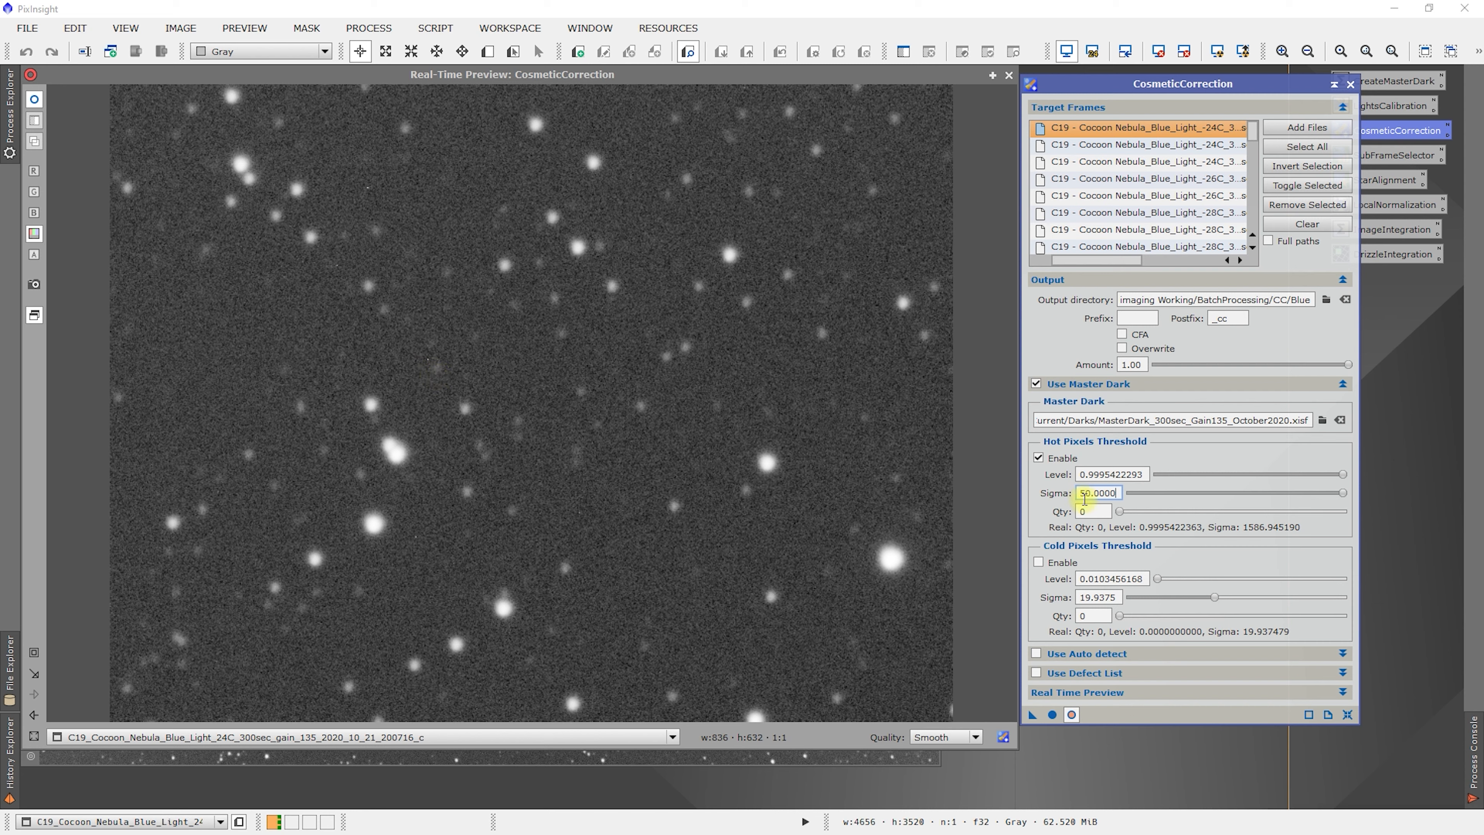
- Set the hot pixel quantity to 10 and close the real-time preview together with the previewed blue frame
{"action": "key", "text": "Tab"}
{"action": "left_click", "coordinate": [1121, 490]}
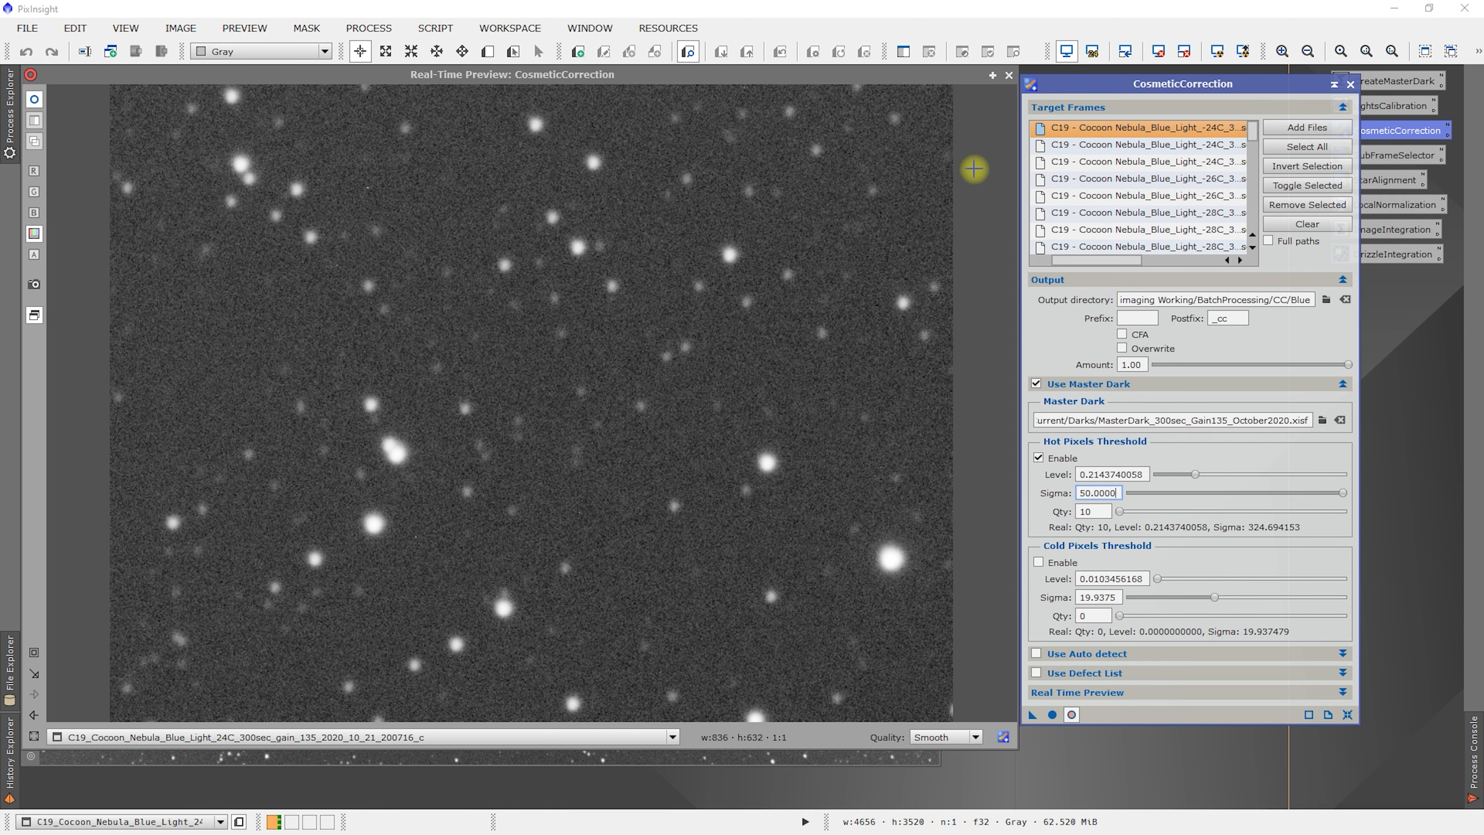
{"action": "left_click", "coordinate": [1009, 75]}
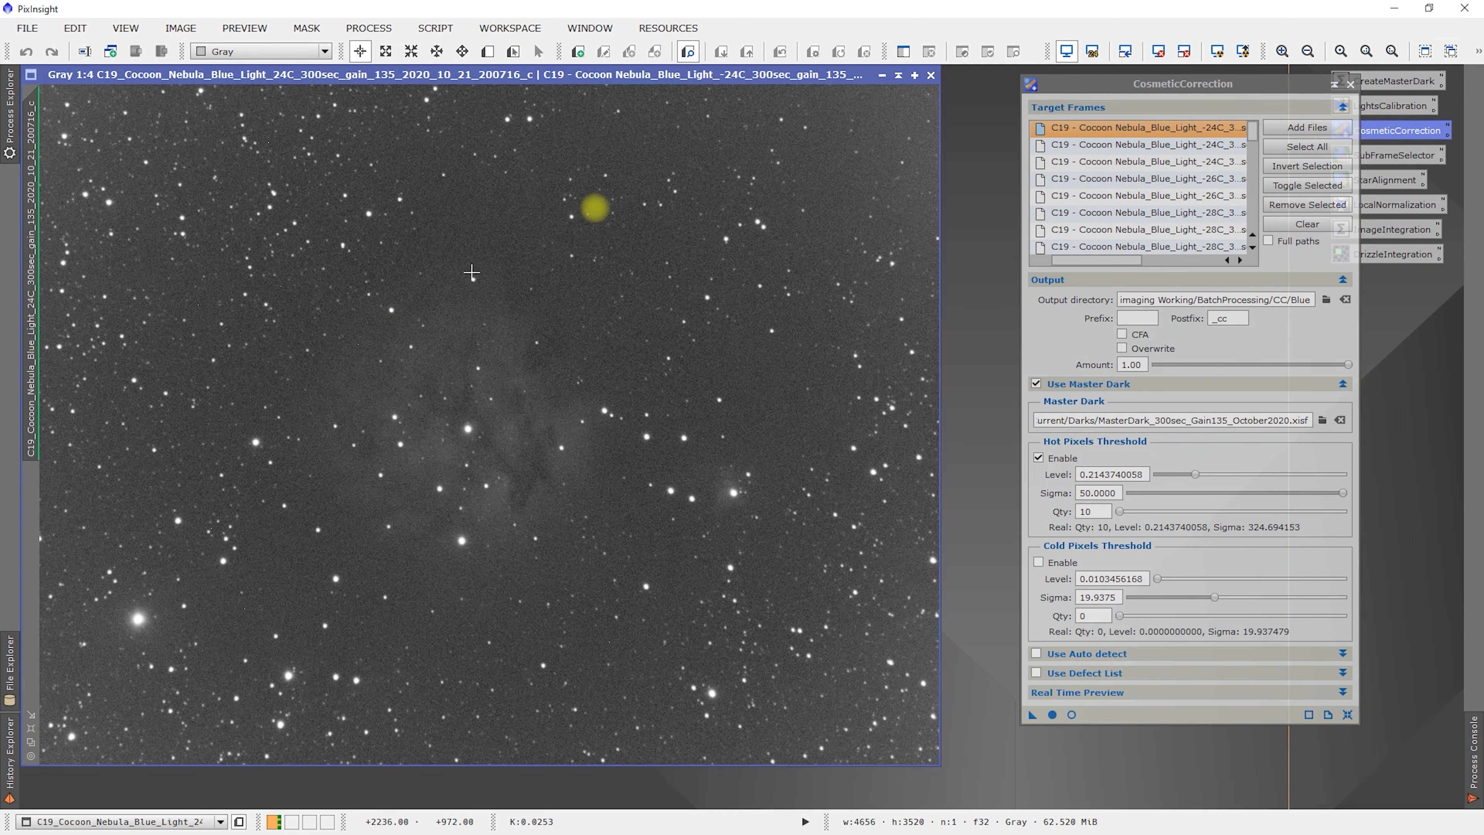
{"action": "left_click", "coordinate": [930, 76]}
{"action": "left_click_drag", "start_coordinate": [1176, 80], "coordinate": [738, 80]}
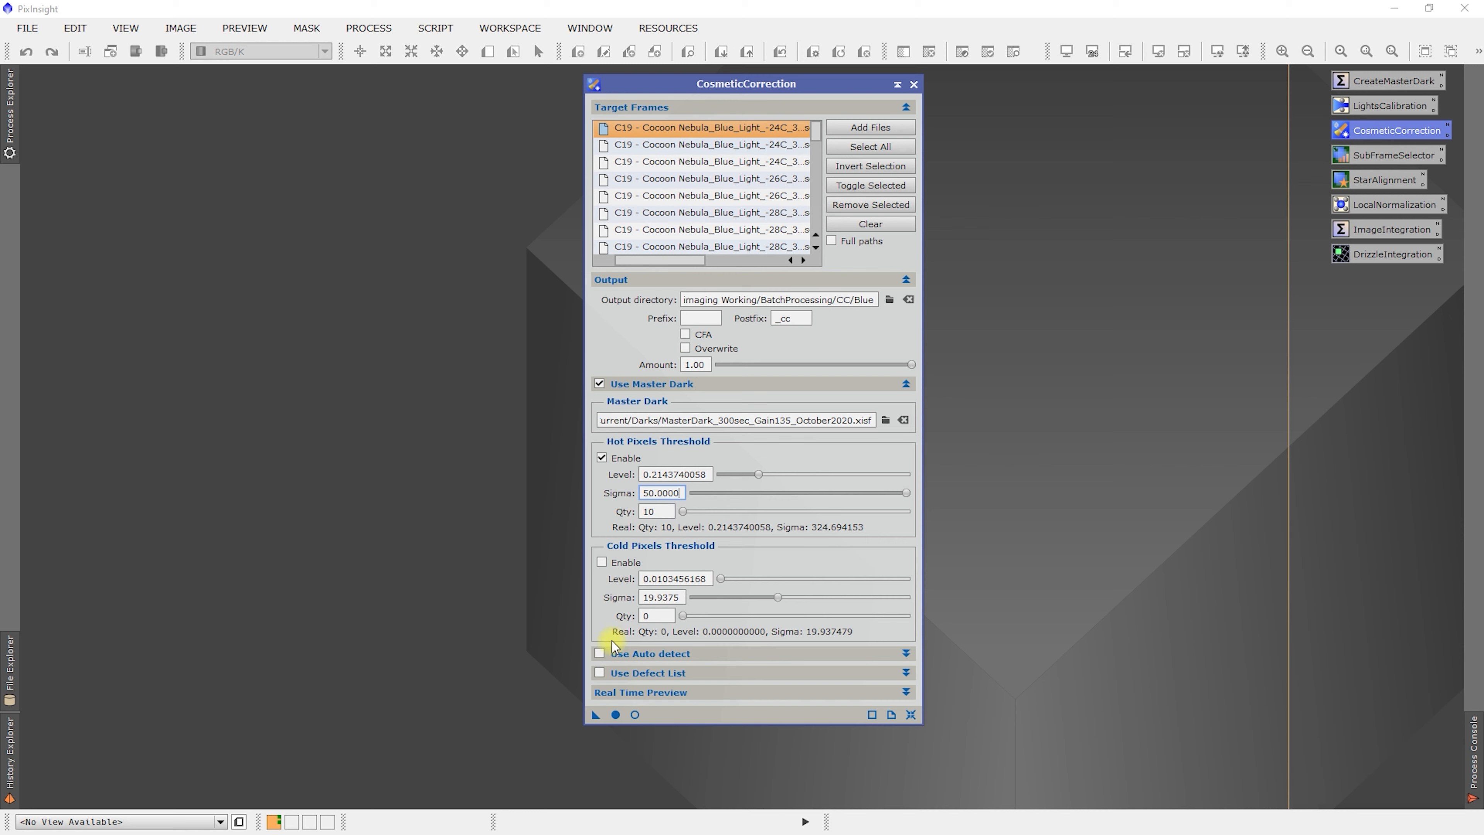
- Store the current CosmeticCorrection settings as a new process icon in an empty area of the workspace
{"action": "left_click_drag", "start_coordinate": [595, 714], "coordinate": [309, 490]}
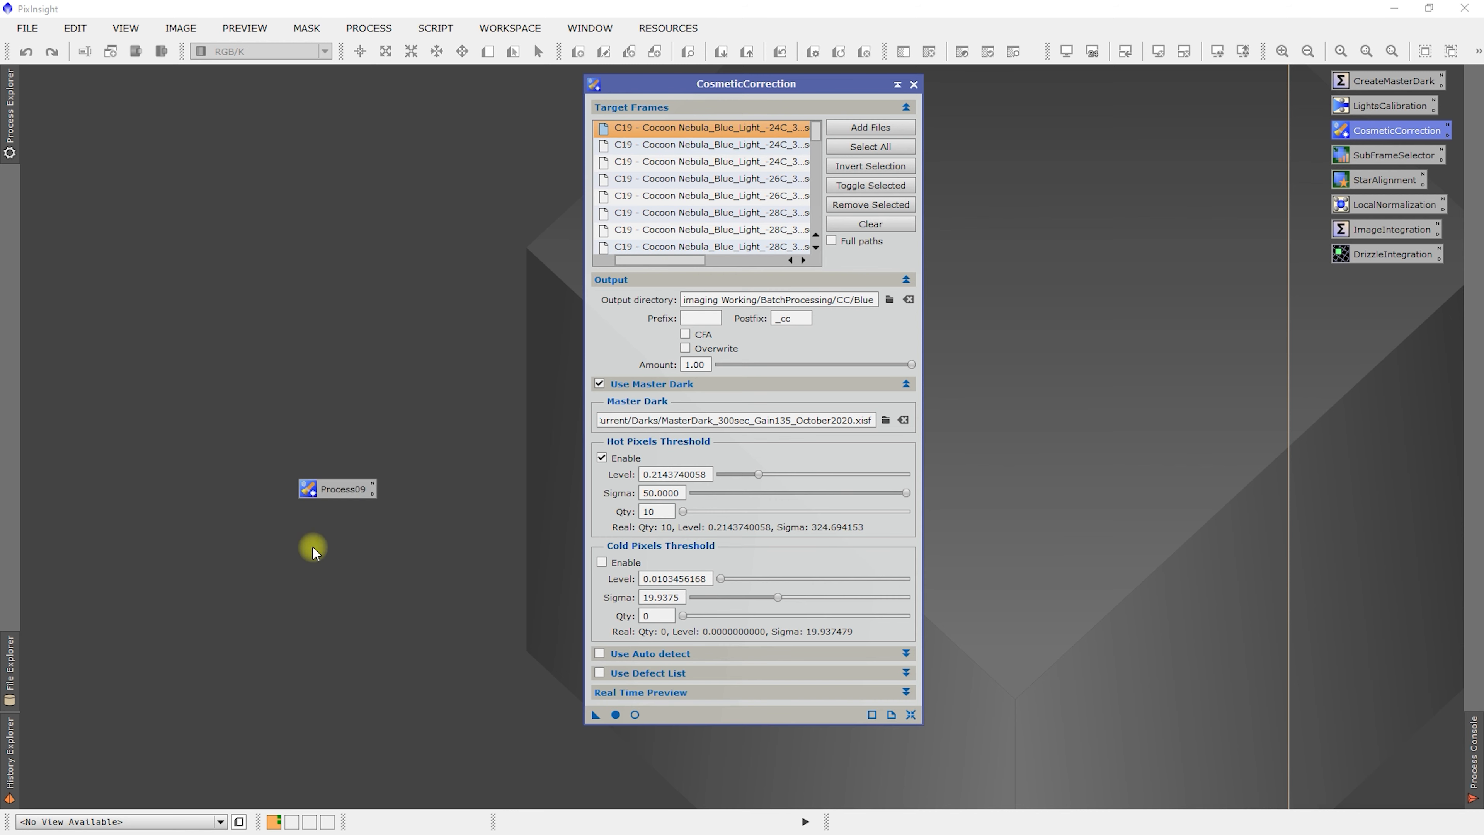
{"action": "right_click", "coordinate": [352, 491]}
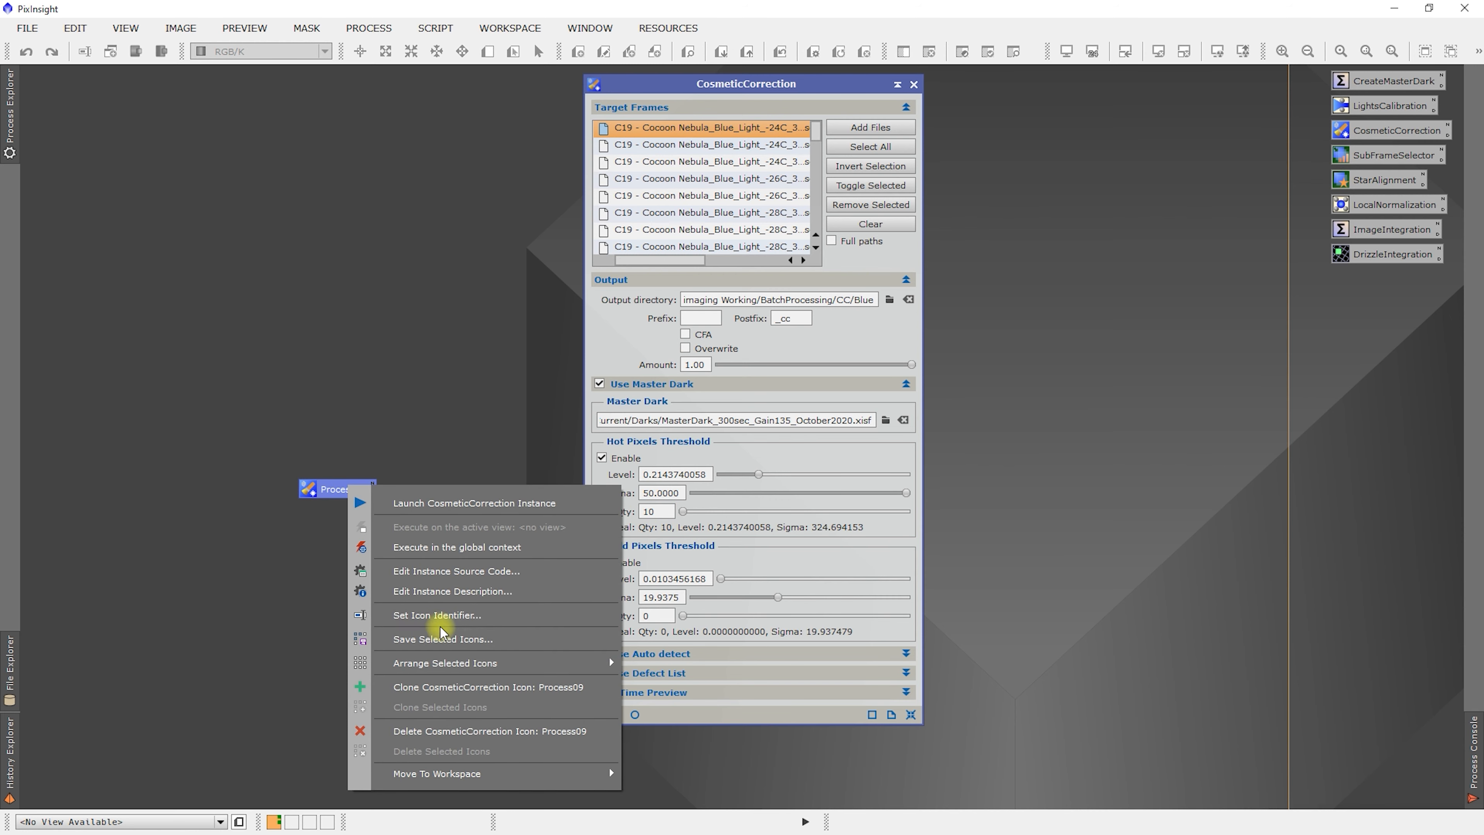
{"action": "left_click", "coordinate": [443, 613]}
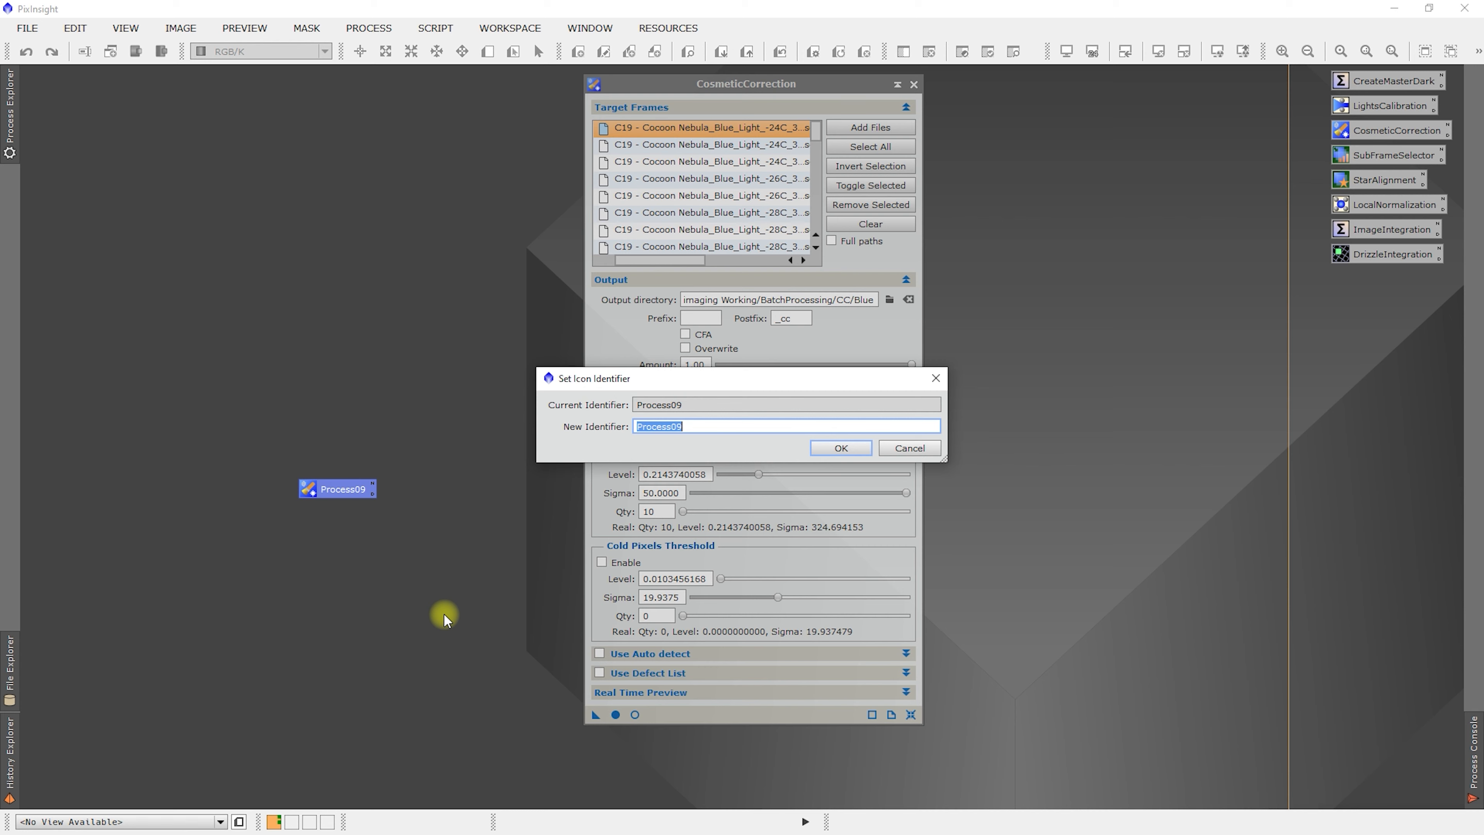
{"action": "left_click", "coordinate": [910, 448]}
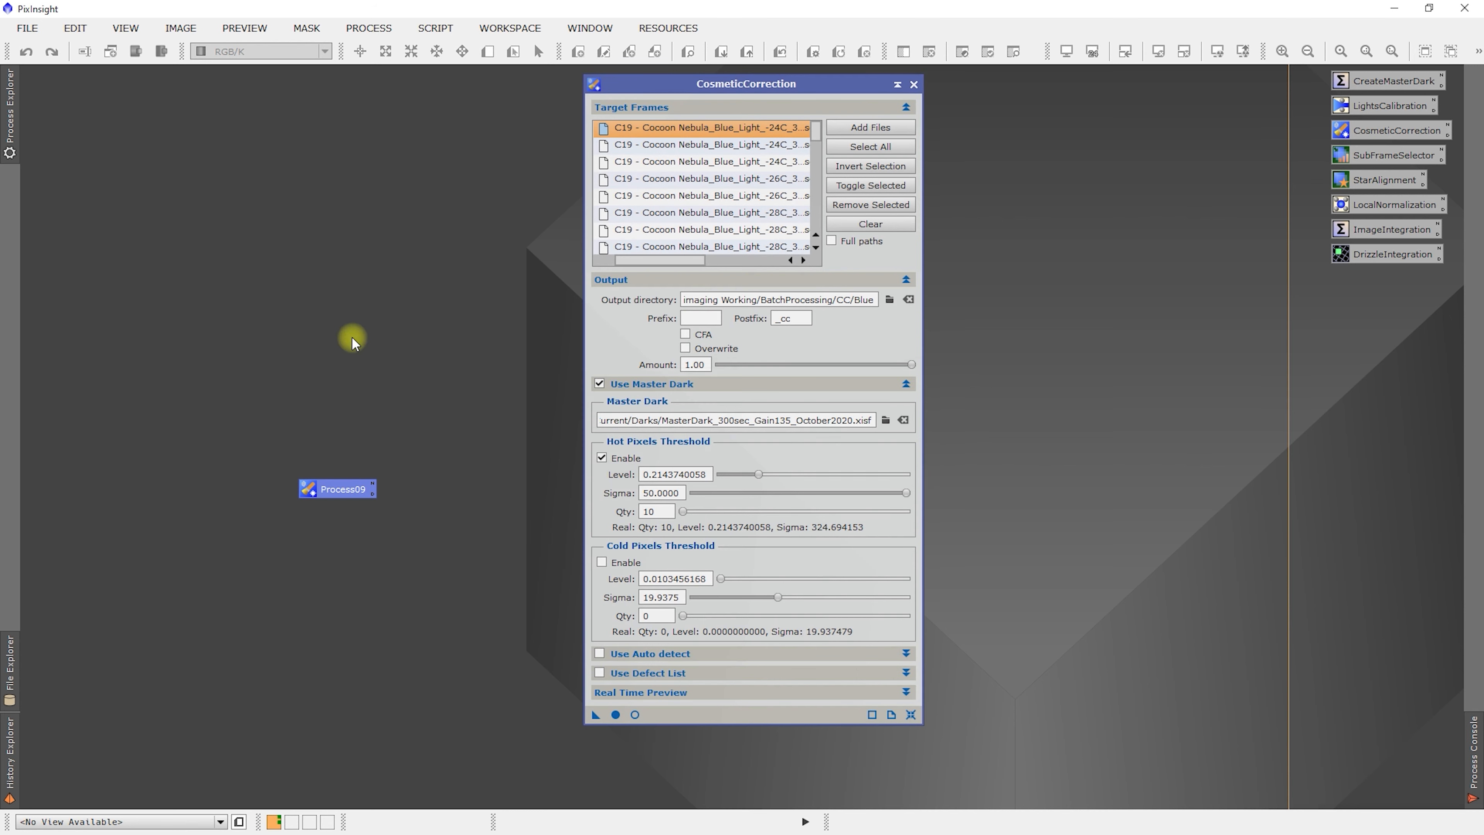
- Copy the identifier of the old CosmeticCorrection process icon and delete that icon
{"action": "right_click", "coordinate": [1371, 129]}
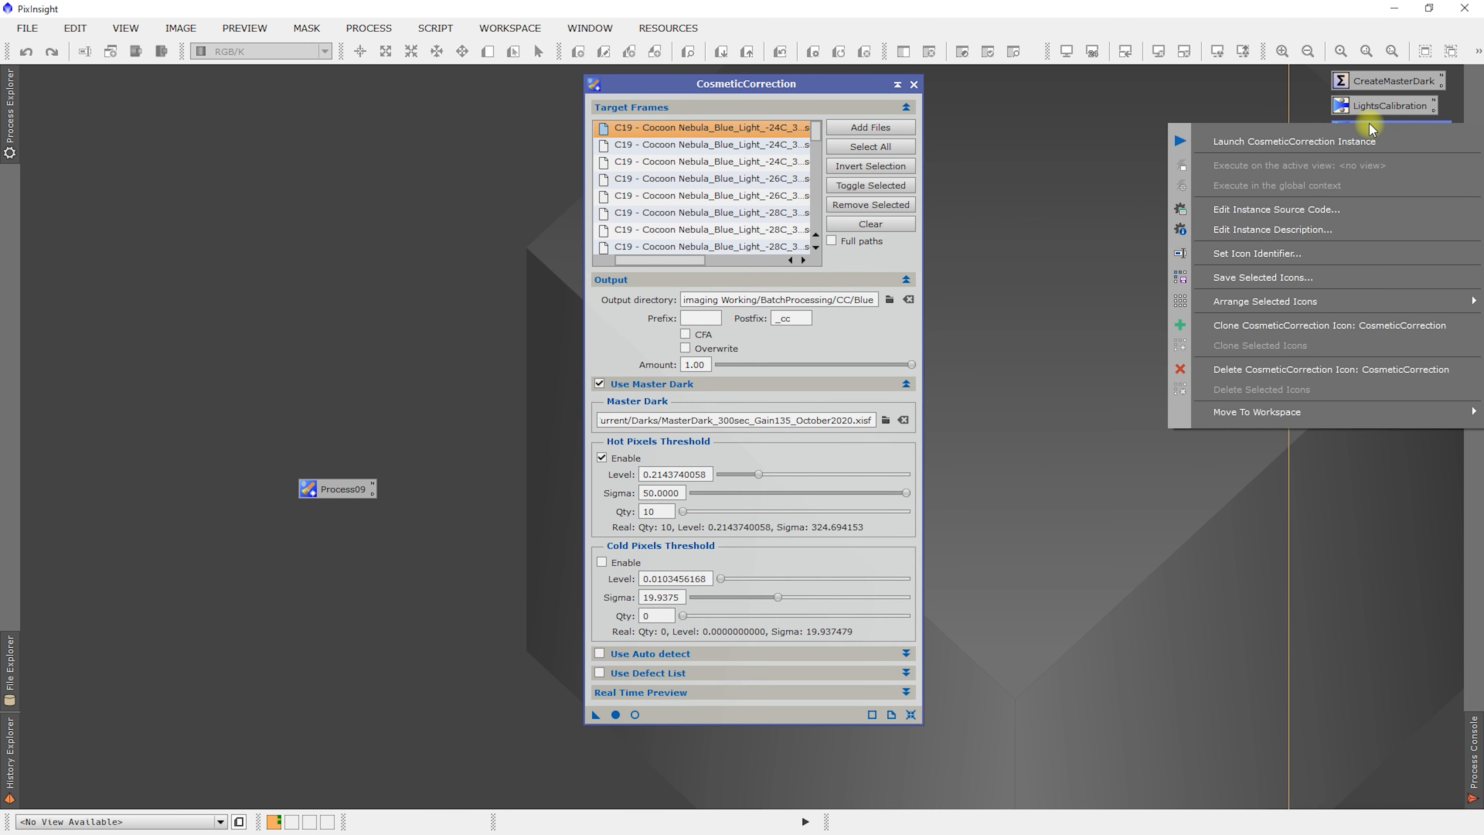
{"action": "left_click", "coordinate": [1256, 254]}
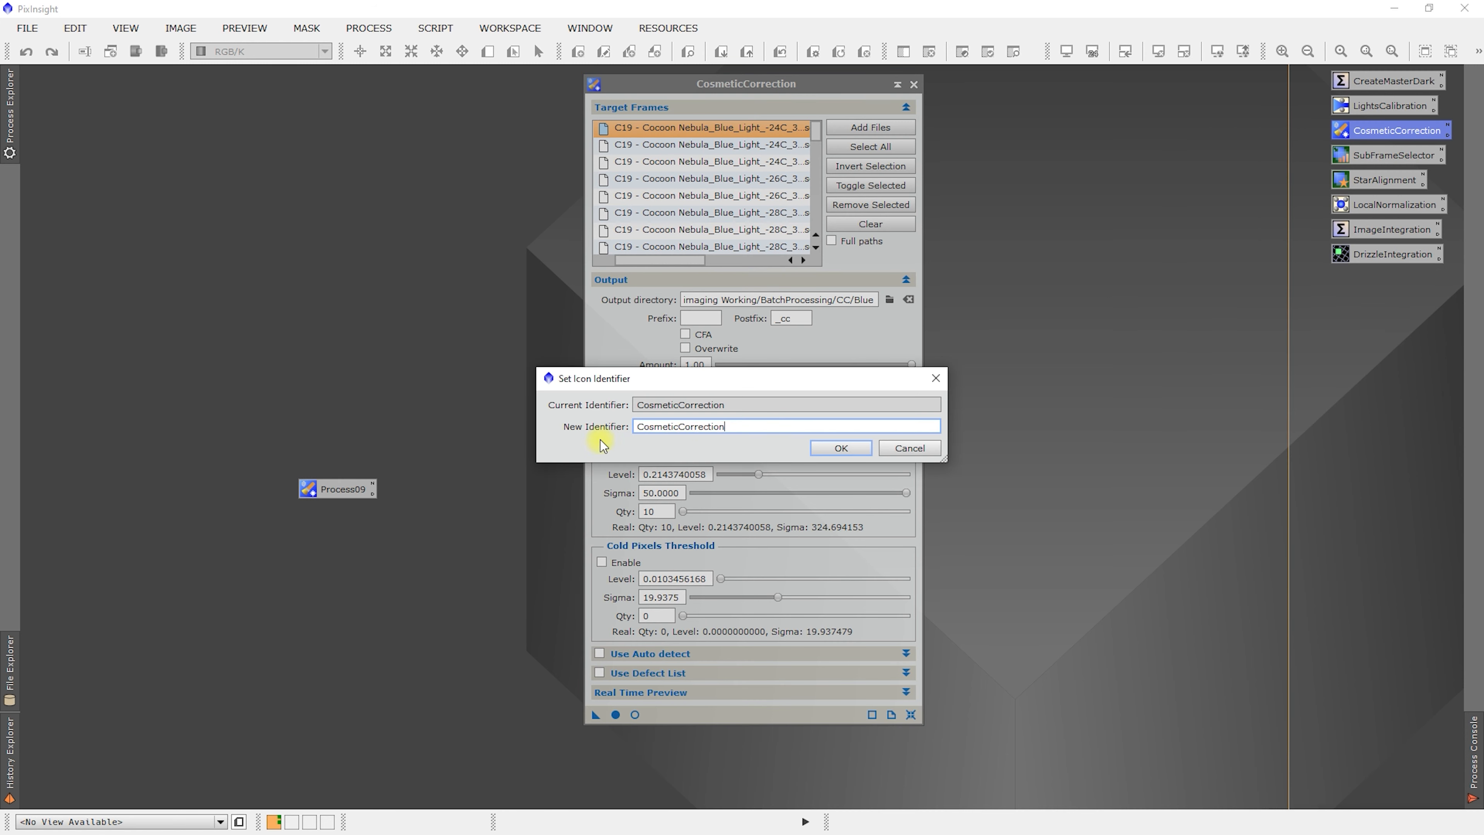
{"action": "left_click_drag", "start_coordinate": [749, 424], "coordinate": [609, 436]}
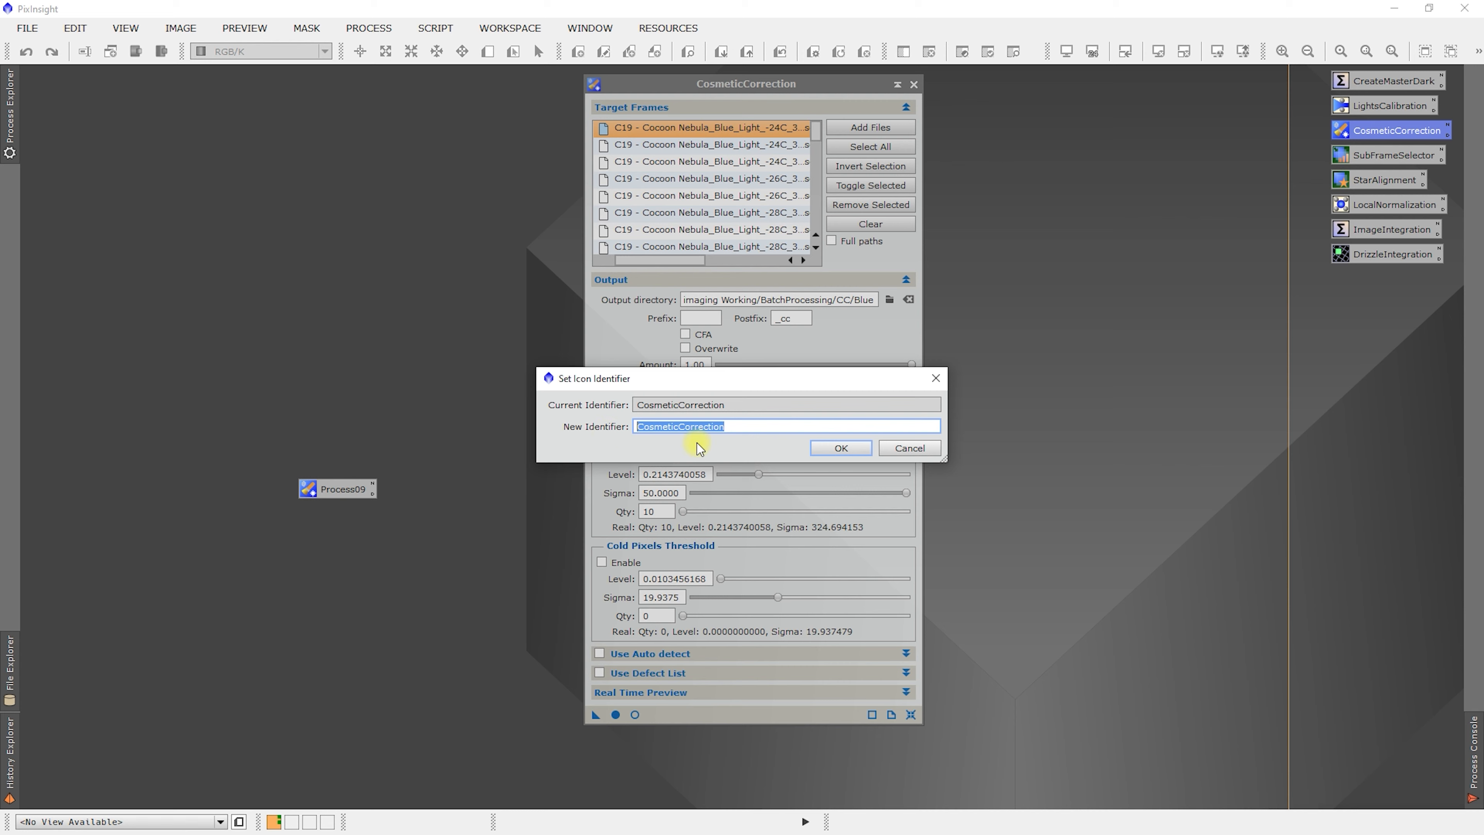
{"action": "left_click", "coordinate": [903, 447]}
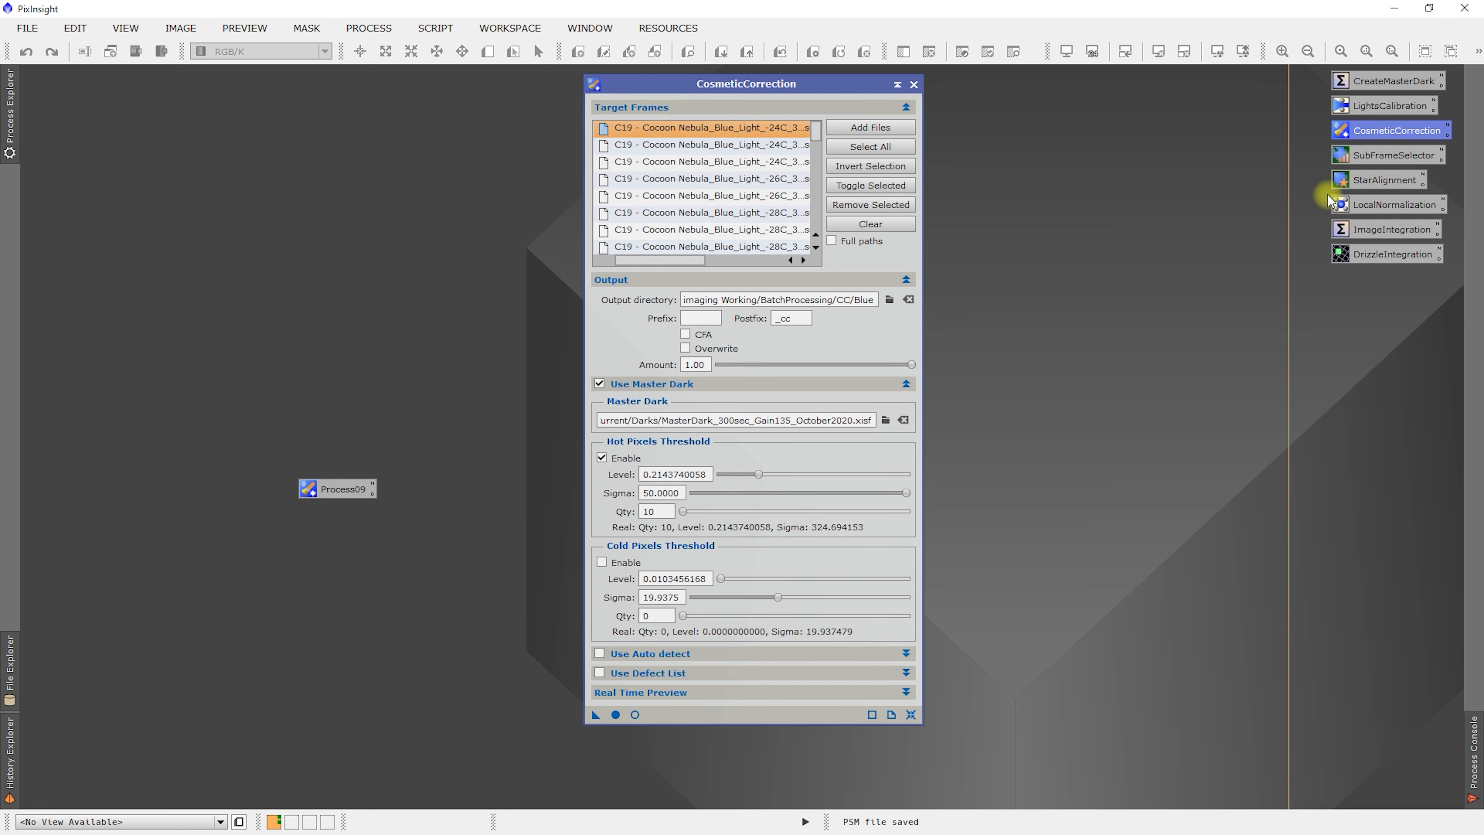
{"action": "right_click", "coordinate": [1374, 131]}
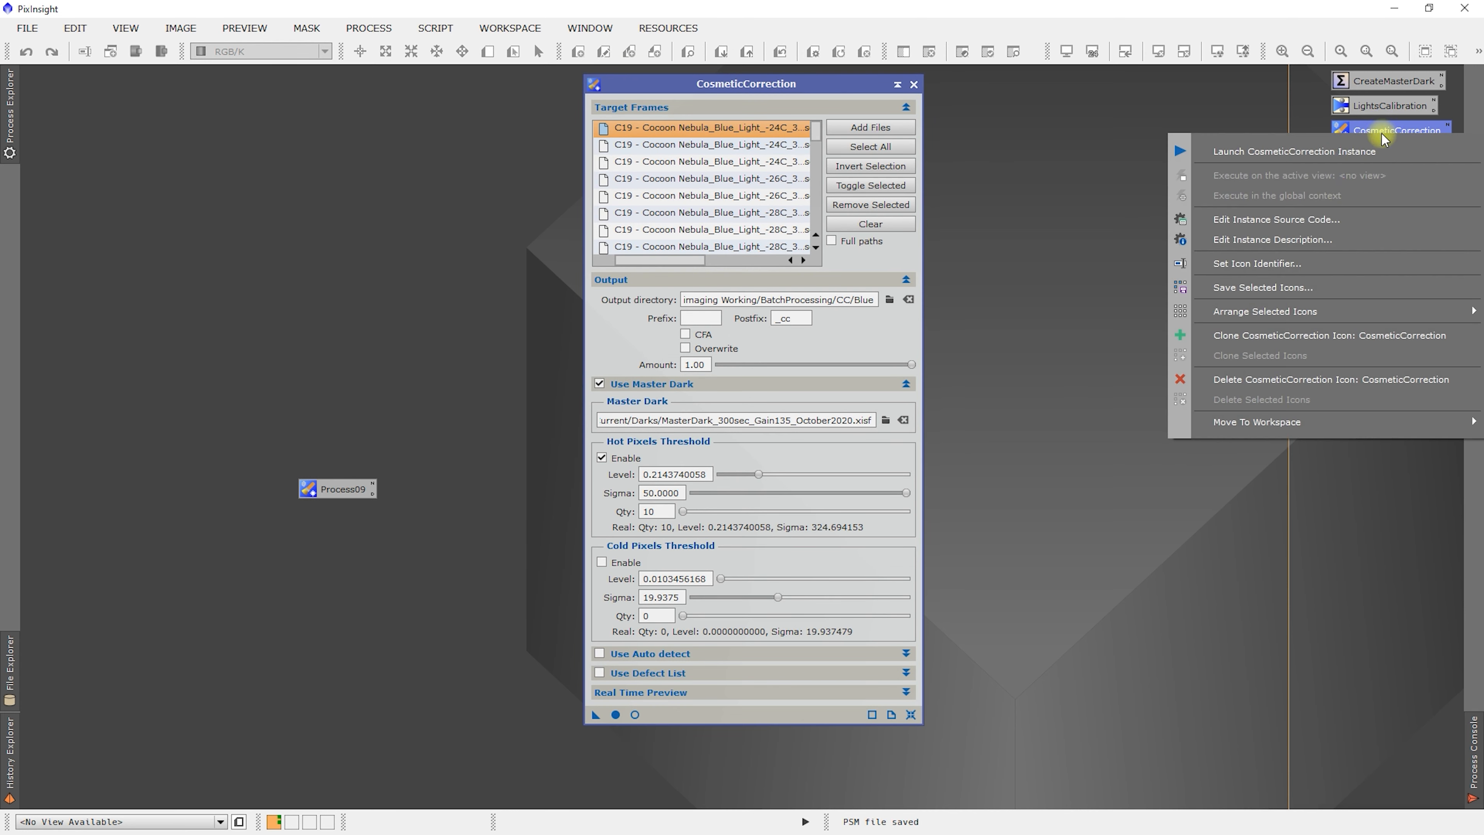
{"action": "left_click", "coordinate": [1265, 385]}
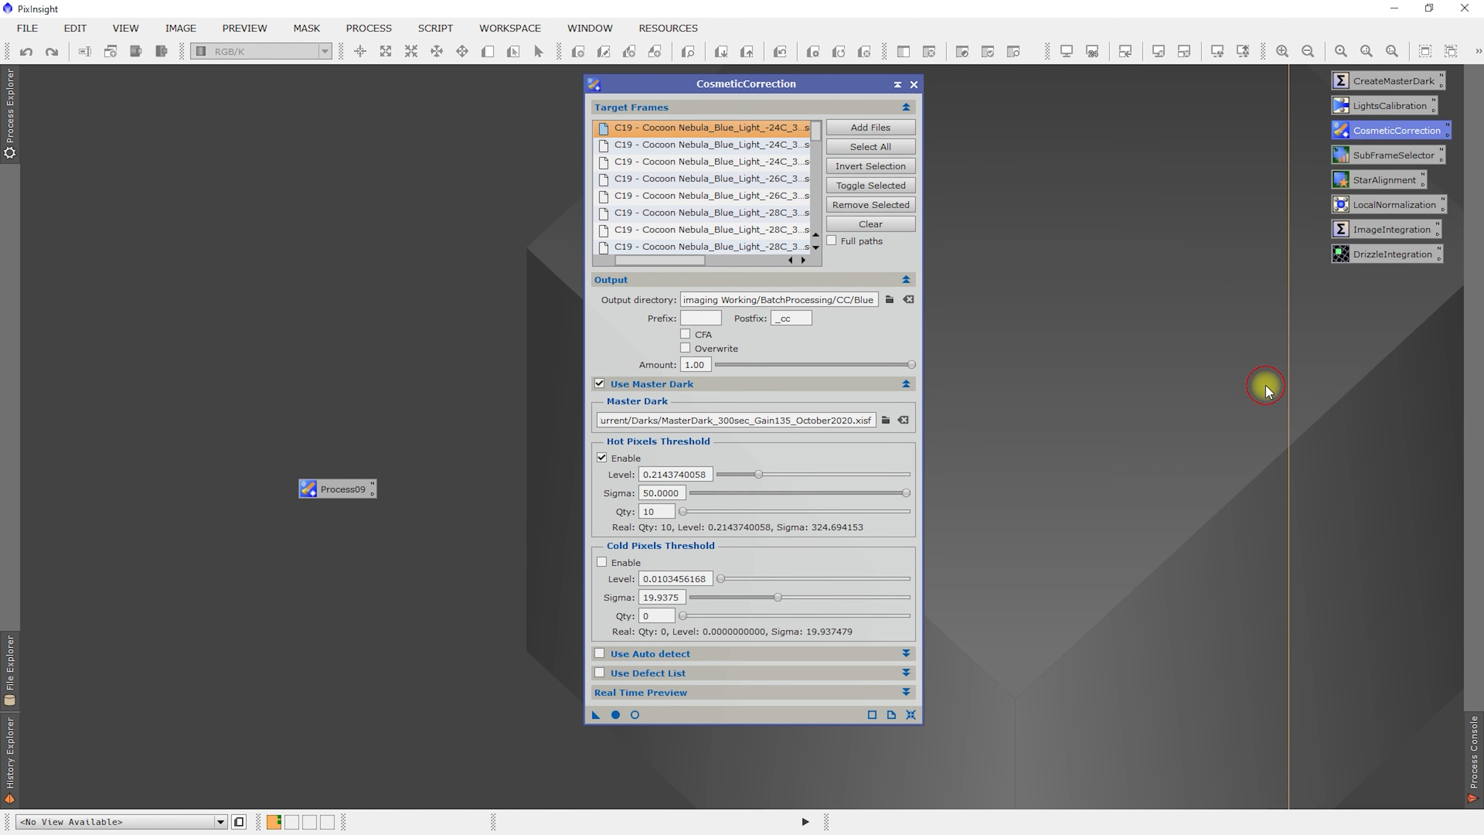
- Rename the new process icon as CosmeticCorrection and move it into the gap between LightsCalibration and SubFrameSelector
{"action": "right_click", "coordinate": [325, 489]}
{"action": "left_click", "coordinate": [429, 620]}
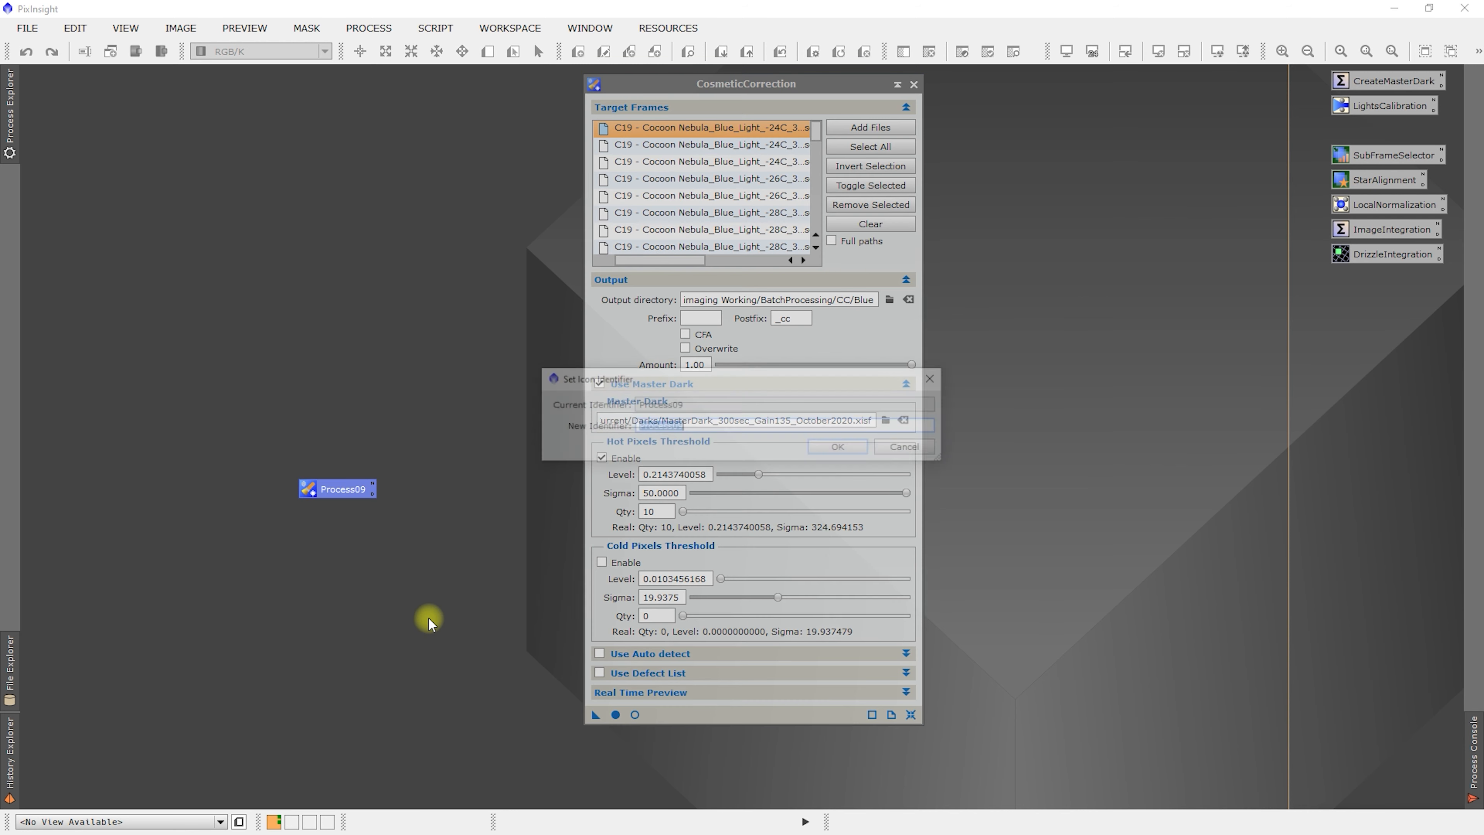
{"action": "type", "text": "CosmeticCorrection"}
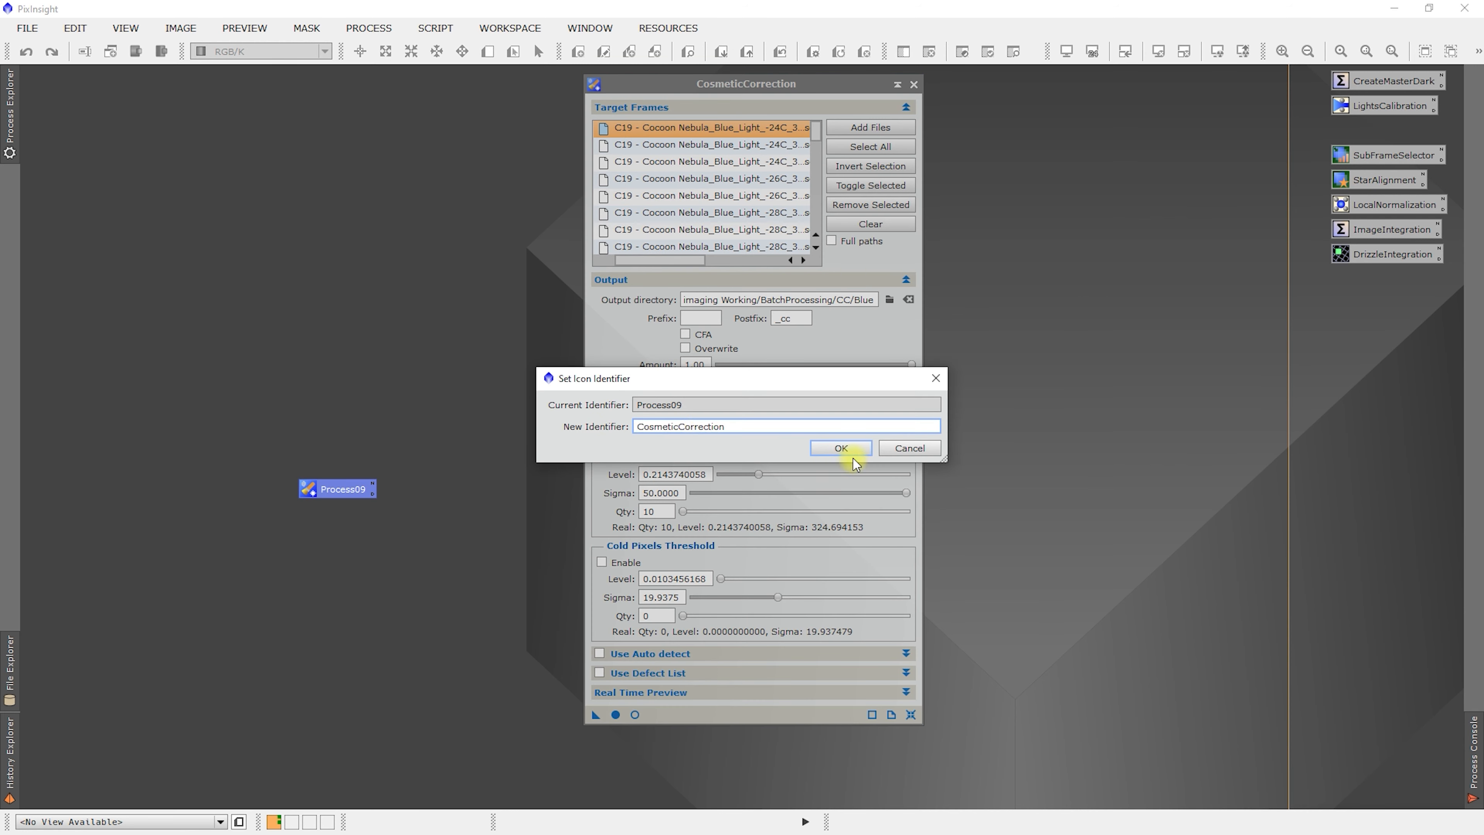
{"action": "left_click", "coordinate": [835, 445]}
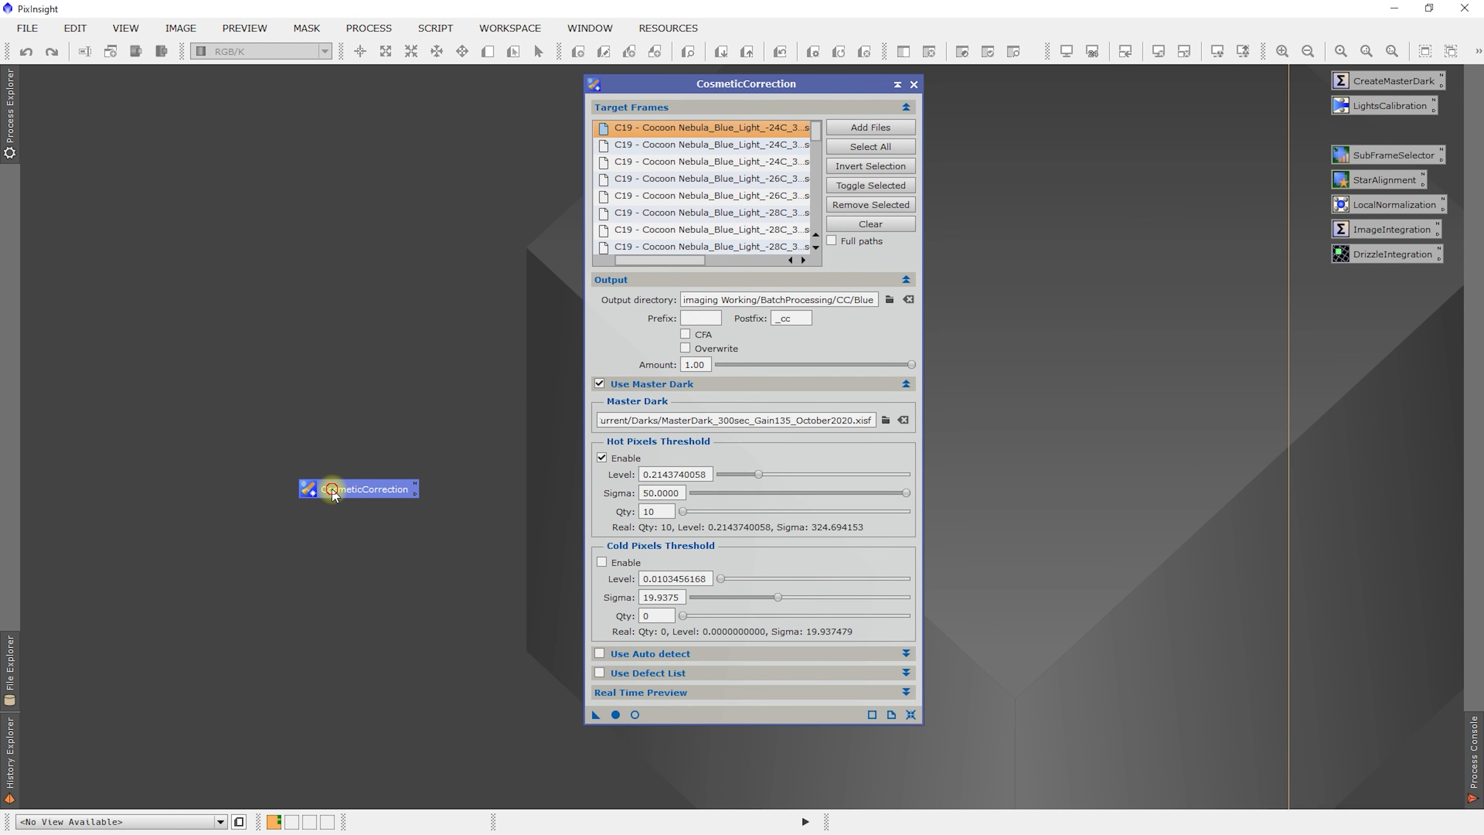
{"action": "left_click_drag", "start_coordinate": [332, 492], "coordinate": [1364, 131]}
- Select all the process icons from CreateMasterDark to DrizzleIntegration and align them left
{"action": "left_click_drag", "start_coordinate": [1378, 331], "coordinate": [1335, 105]}
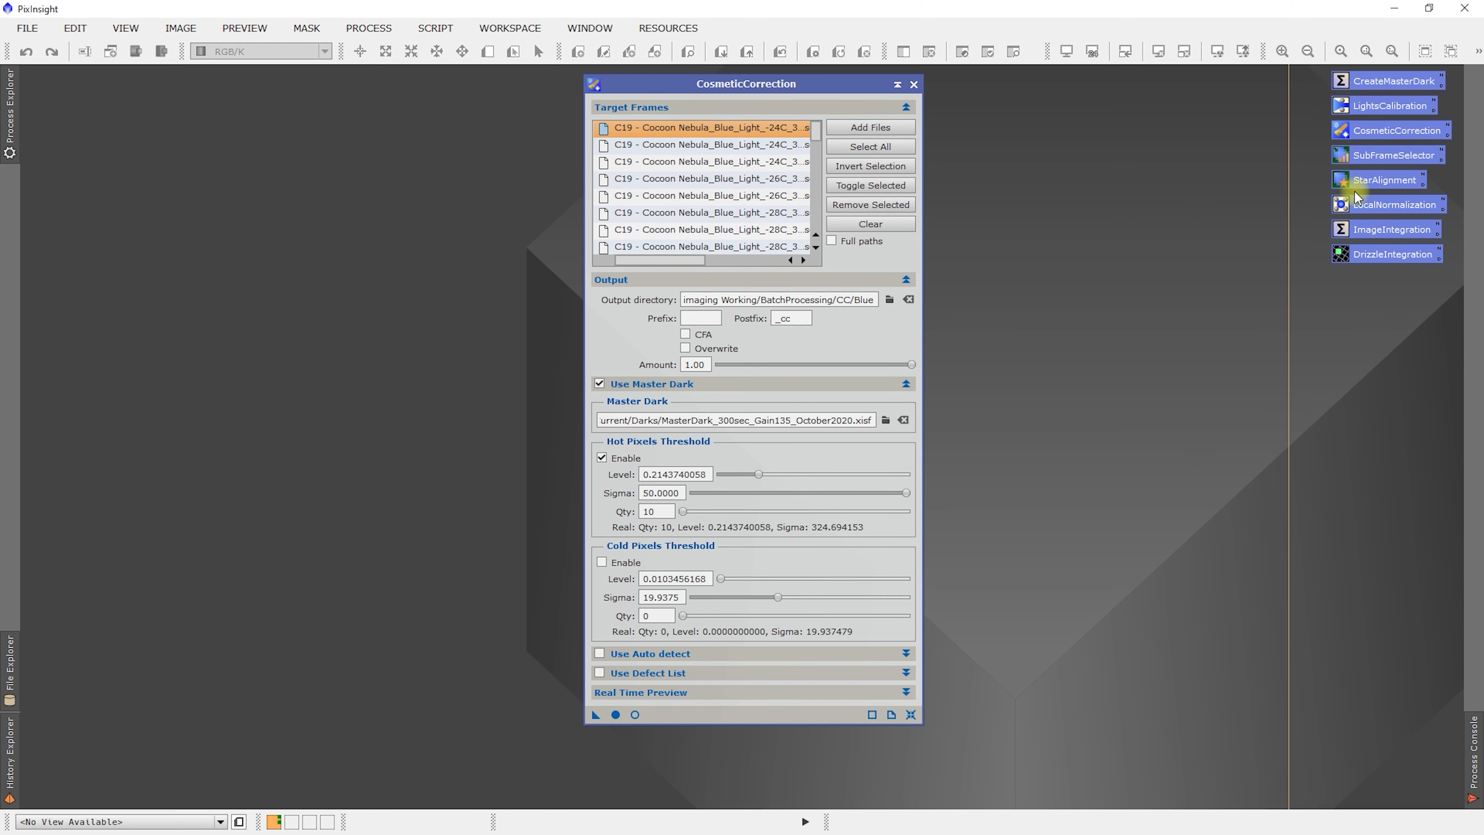
{"action": "right_click", "coordinate": [1341, 180]}
{"action": "mouse_move", "coordinate": [1281, 362]}
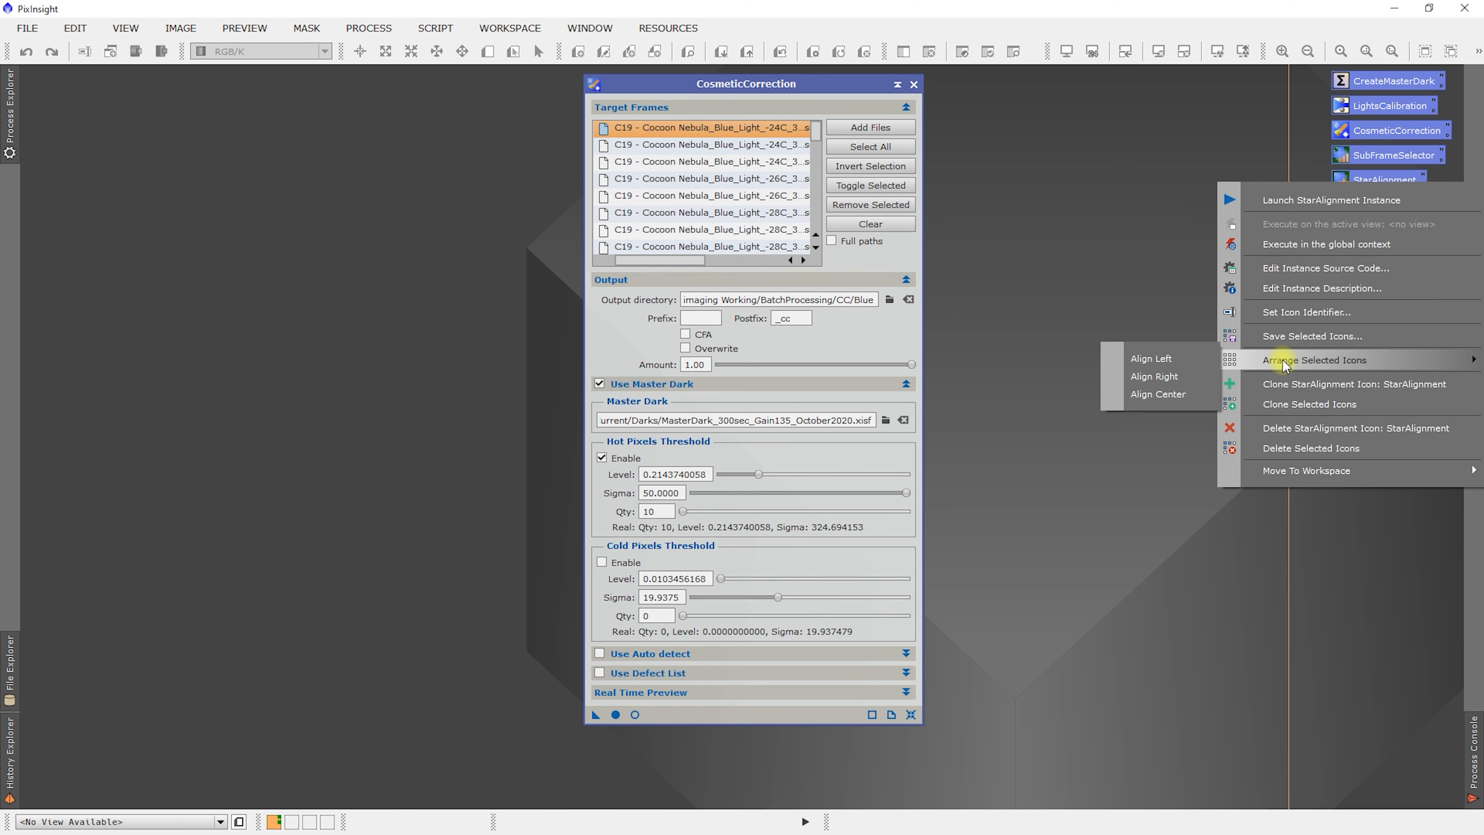
{"action": "left_click", "coordinate": [1158, 361]}
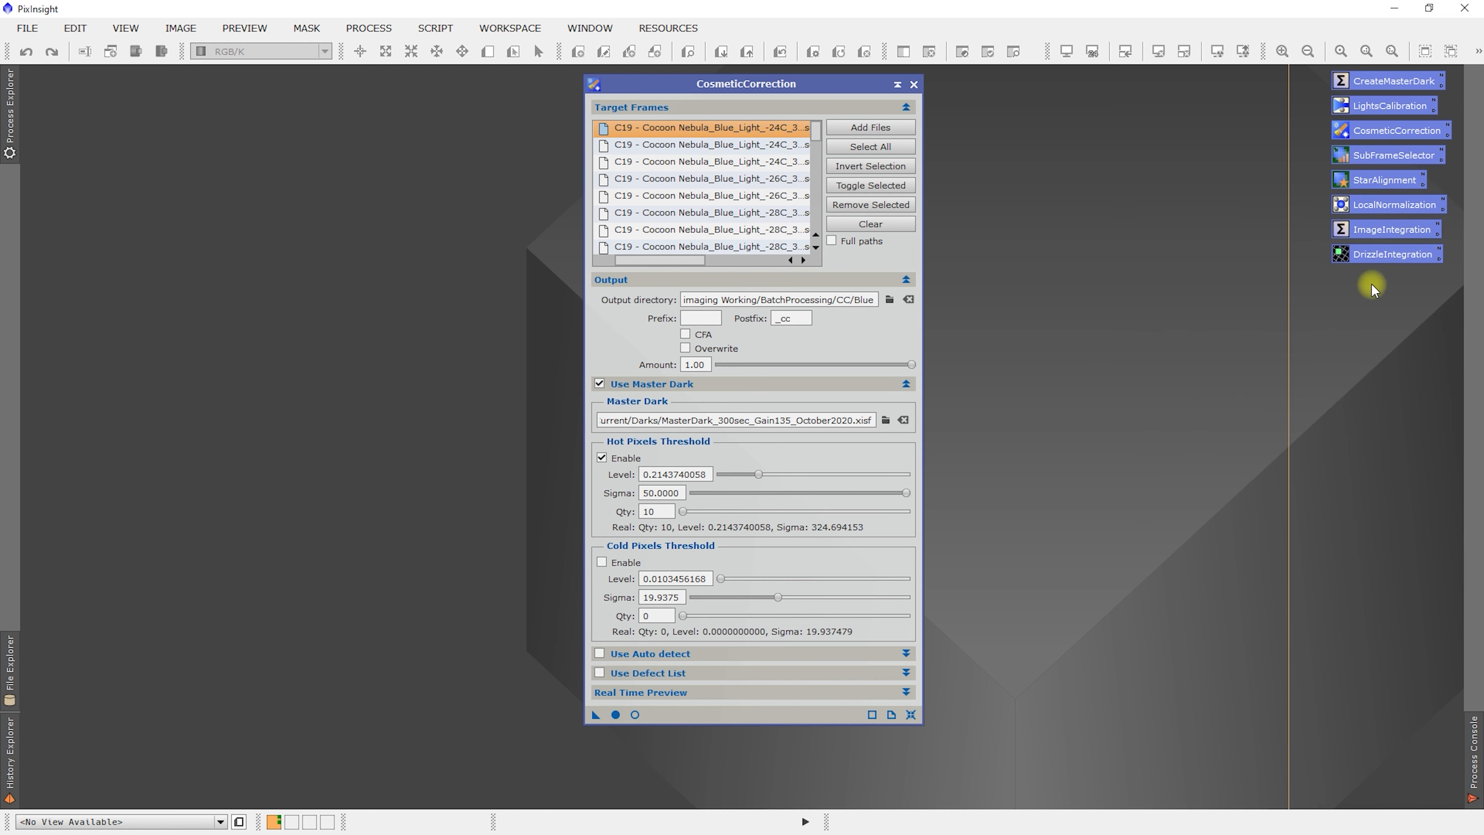
- Save the selected process icons over the existing LRGB_PreProcessing file in the AstroProcessIcons folder
{"action": "right_click", "coordinate": [1373, 204]}
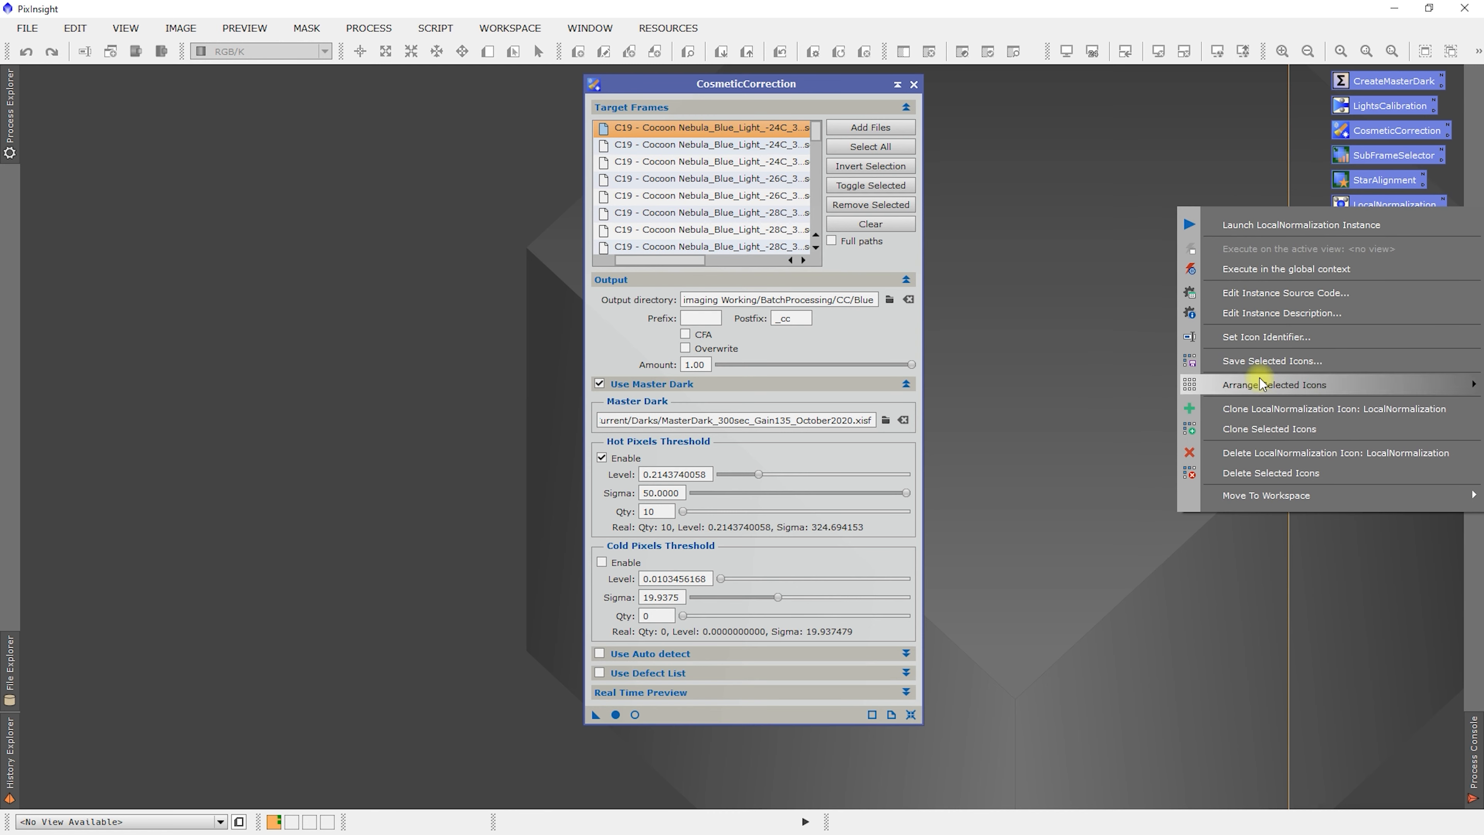
{"action": "left_click", "coordinate": [1256, 361]}
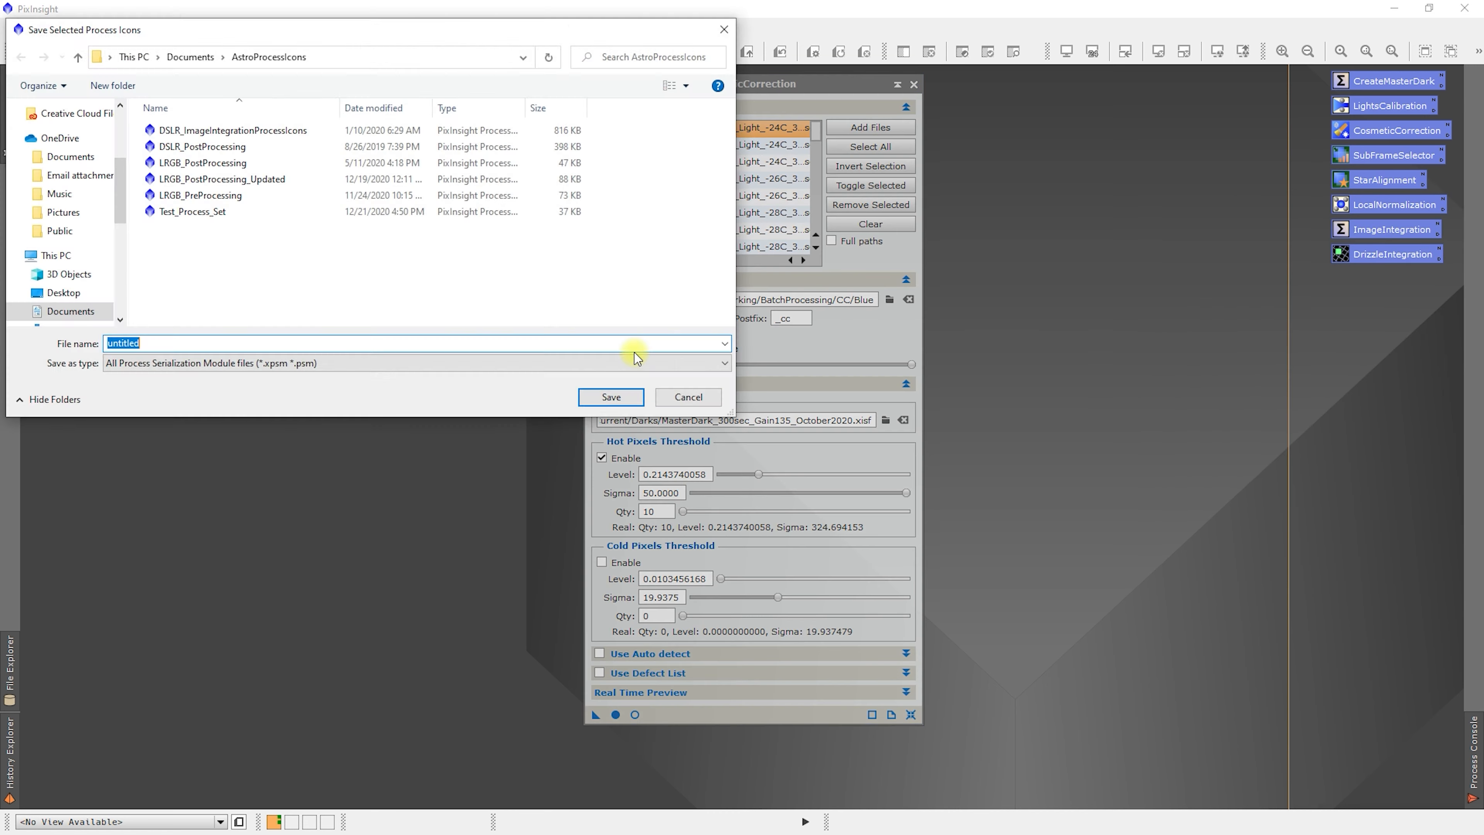
{"action": "left_click", "coordinate": [201, 197]}
{"action": "left_click", "coordinate": [608, 397]}
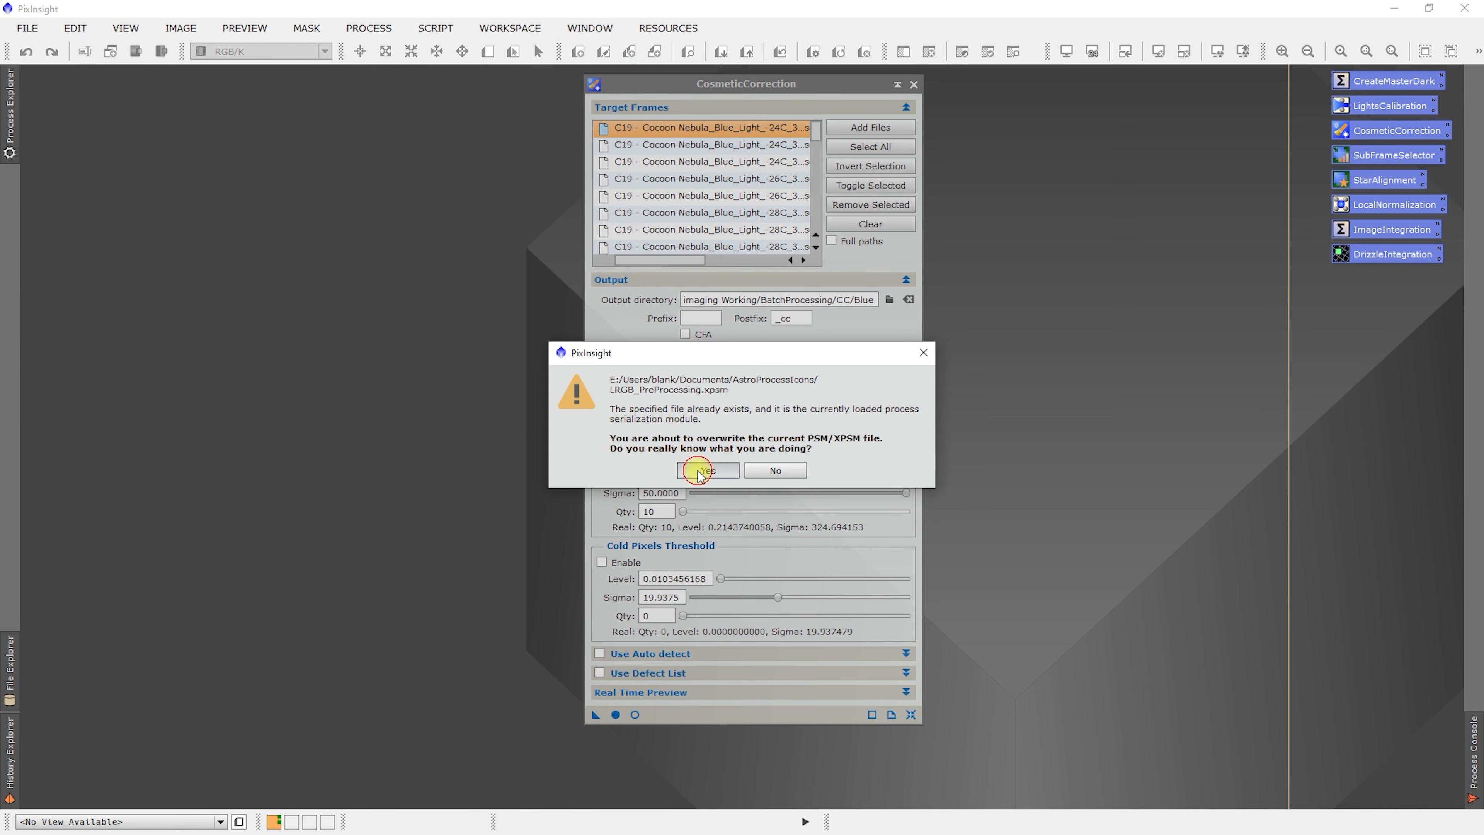
{"action": "left_click", "coordinate": [699, 471]}
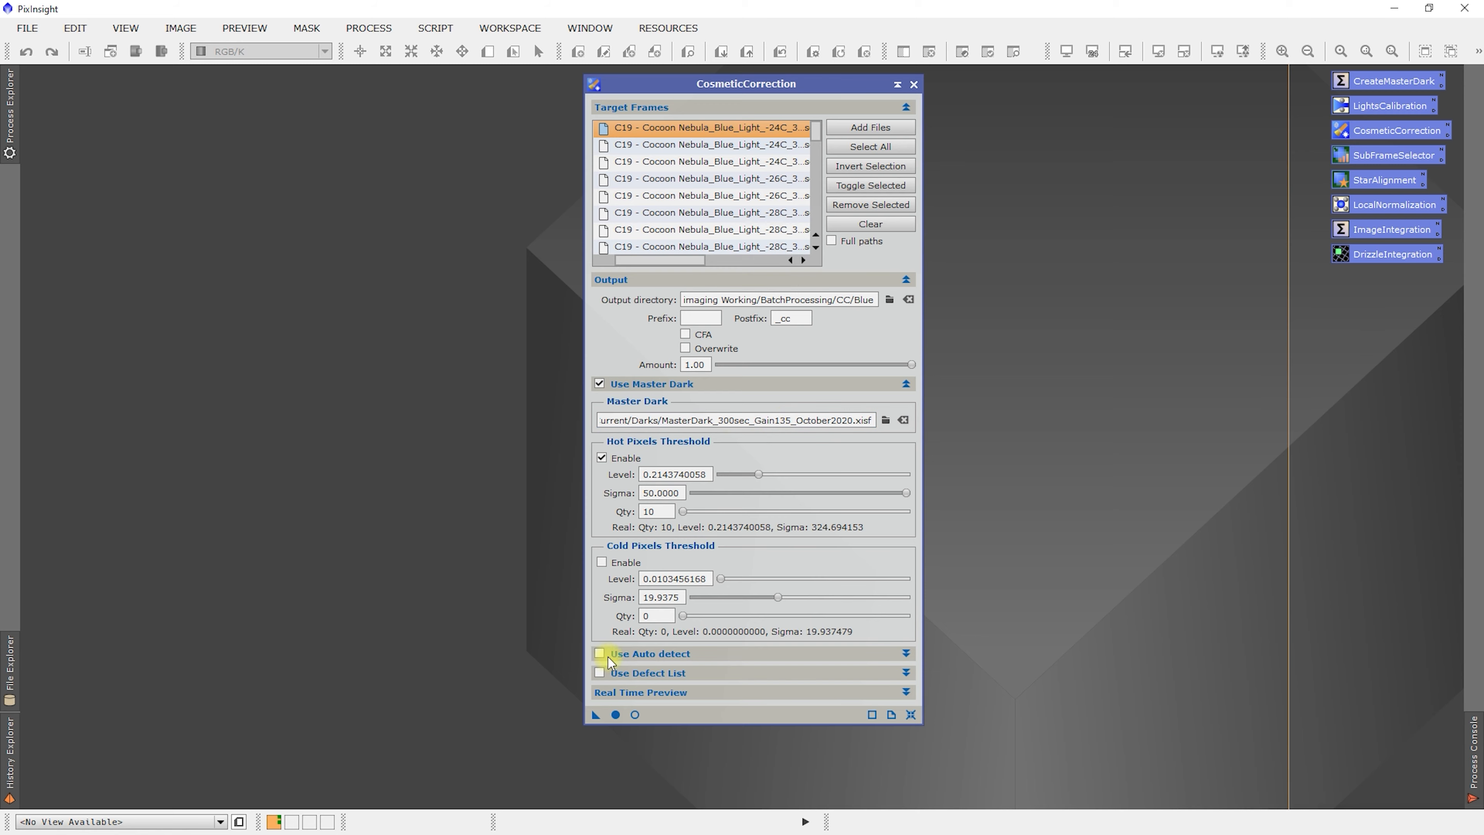
- Run CosmeticCorrection globally on all the blue target frames
{"action": "left_click", "coordinate": [616, 714]}
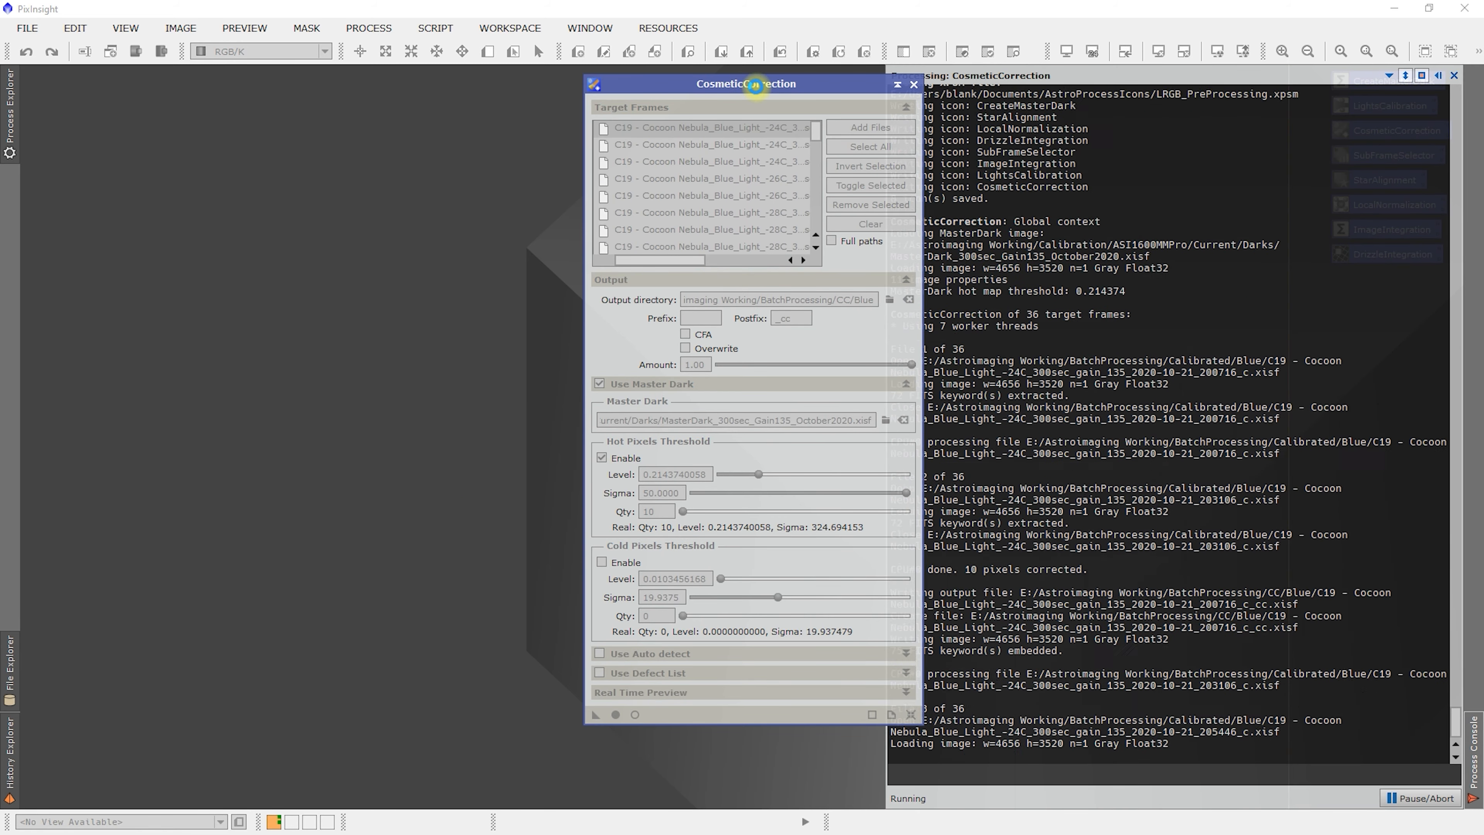
{"action": "left_click_drag", "start_coordinate": [756, 88], "coordinate": [626, 85]}
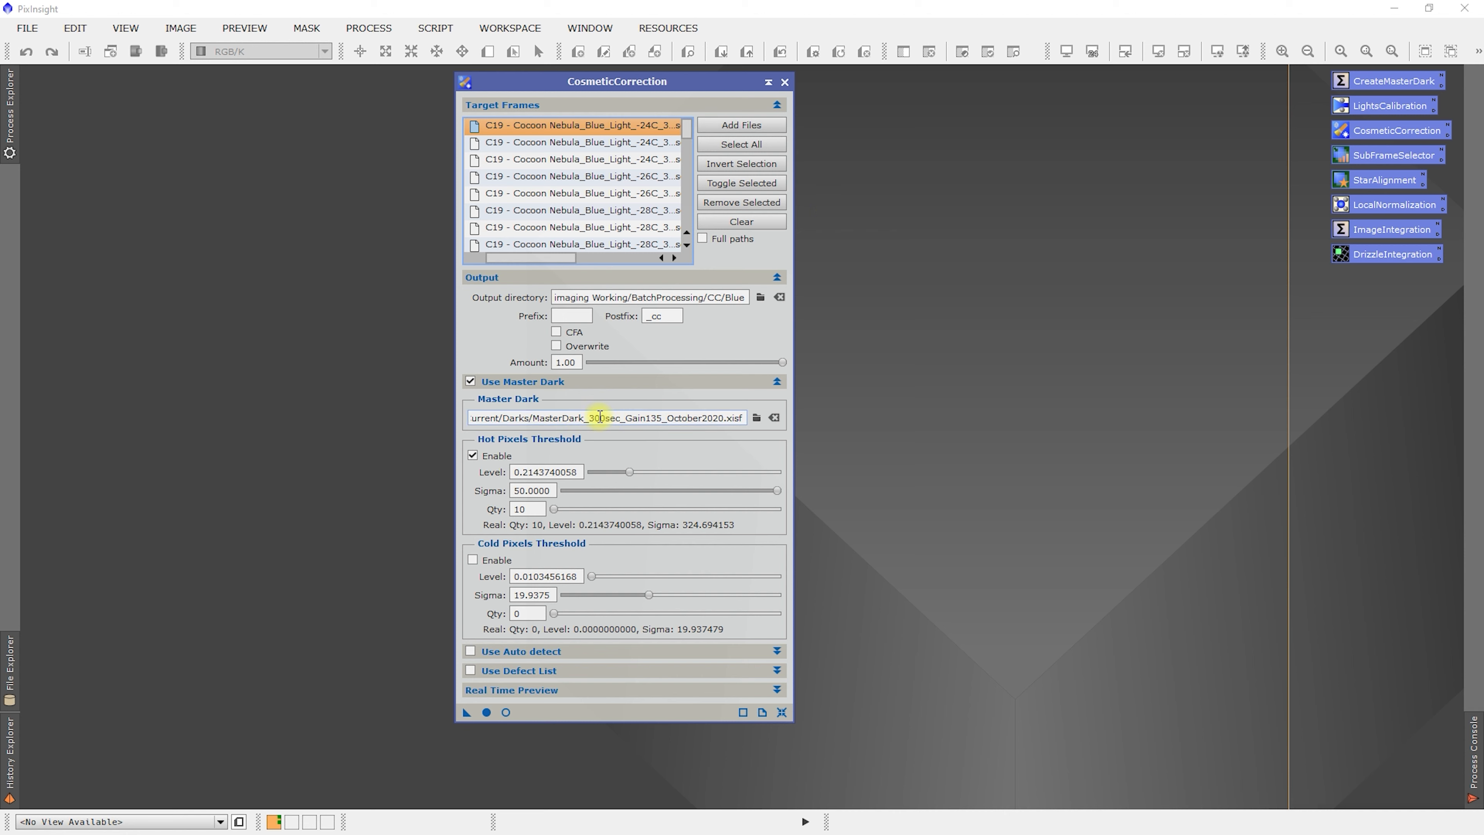
- Change the last folder of the output directory to Green and clear the target frames list
{"action": "left_click_drag", "start_coordinate": [588, 417], "coordinate": [605, 417]}
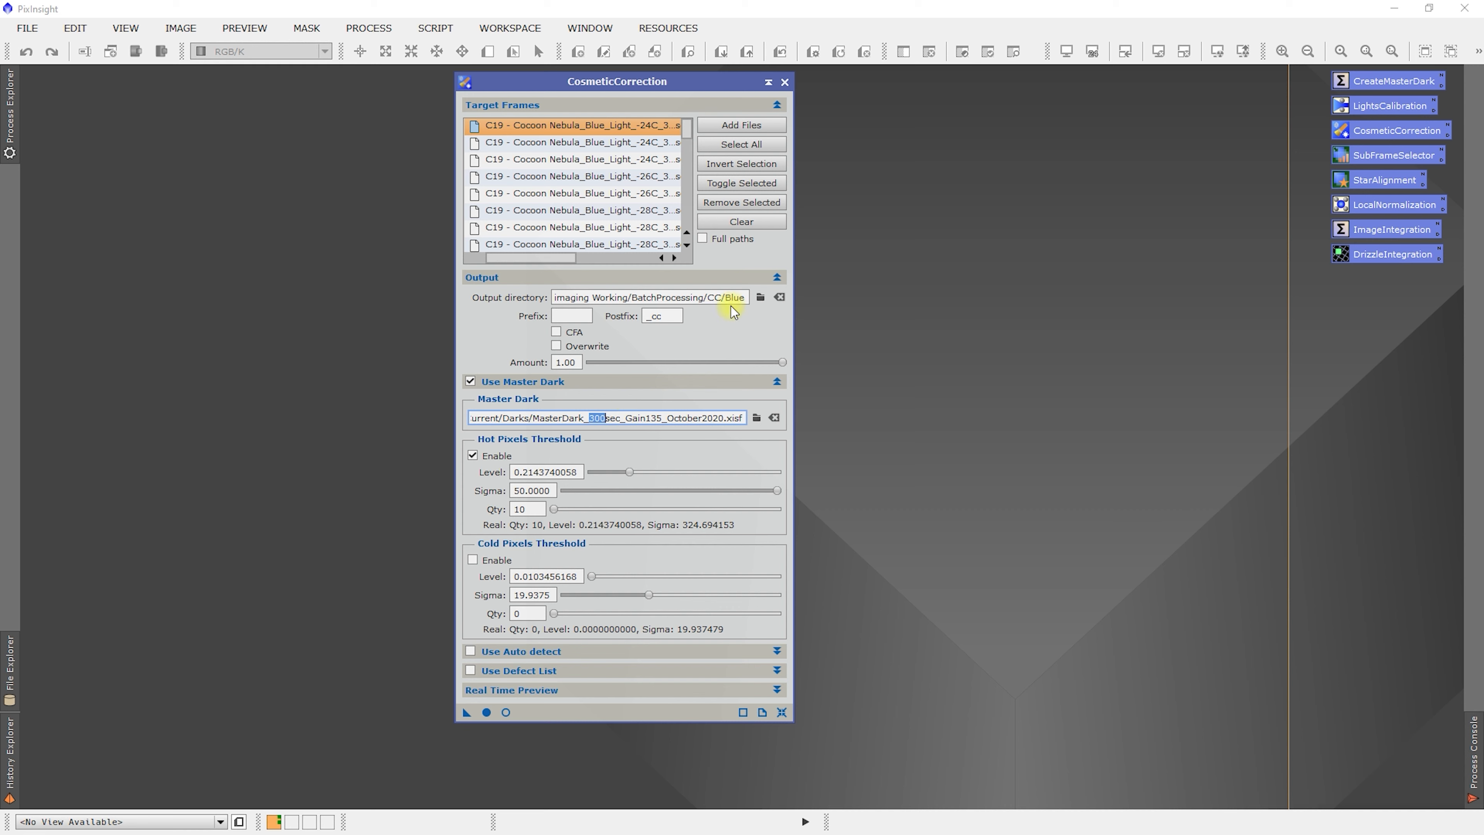
{"action": "left_click_drag", "start_coordinate": [725, 297], "coordinate": [745, 297]}
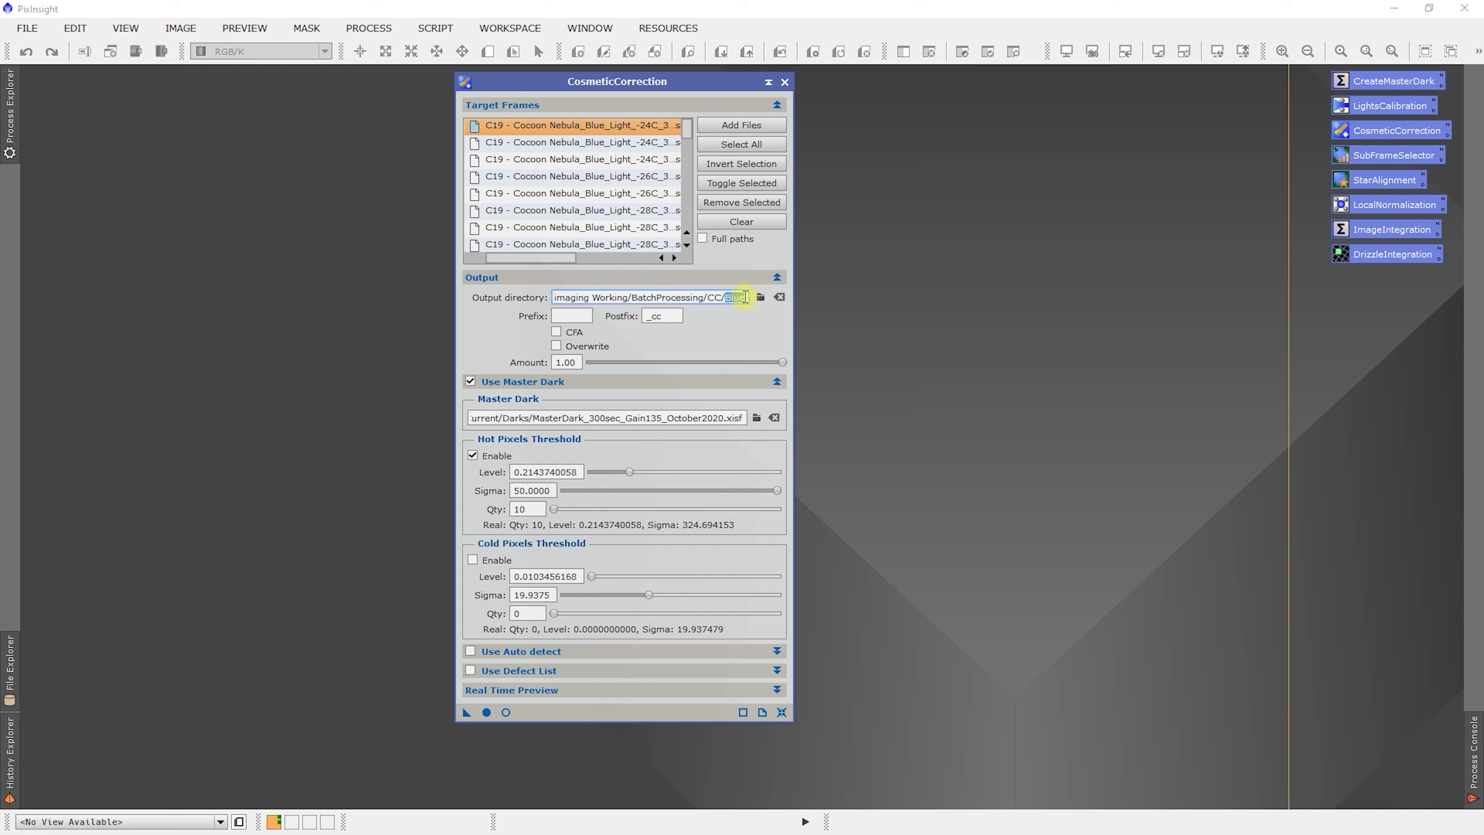
{"action": "type", "text": "Green"}
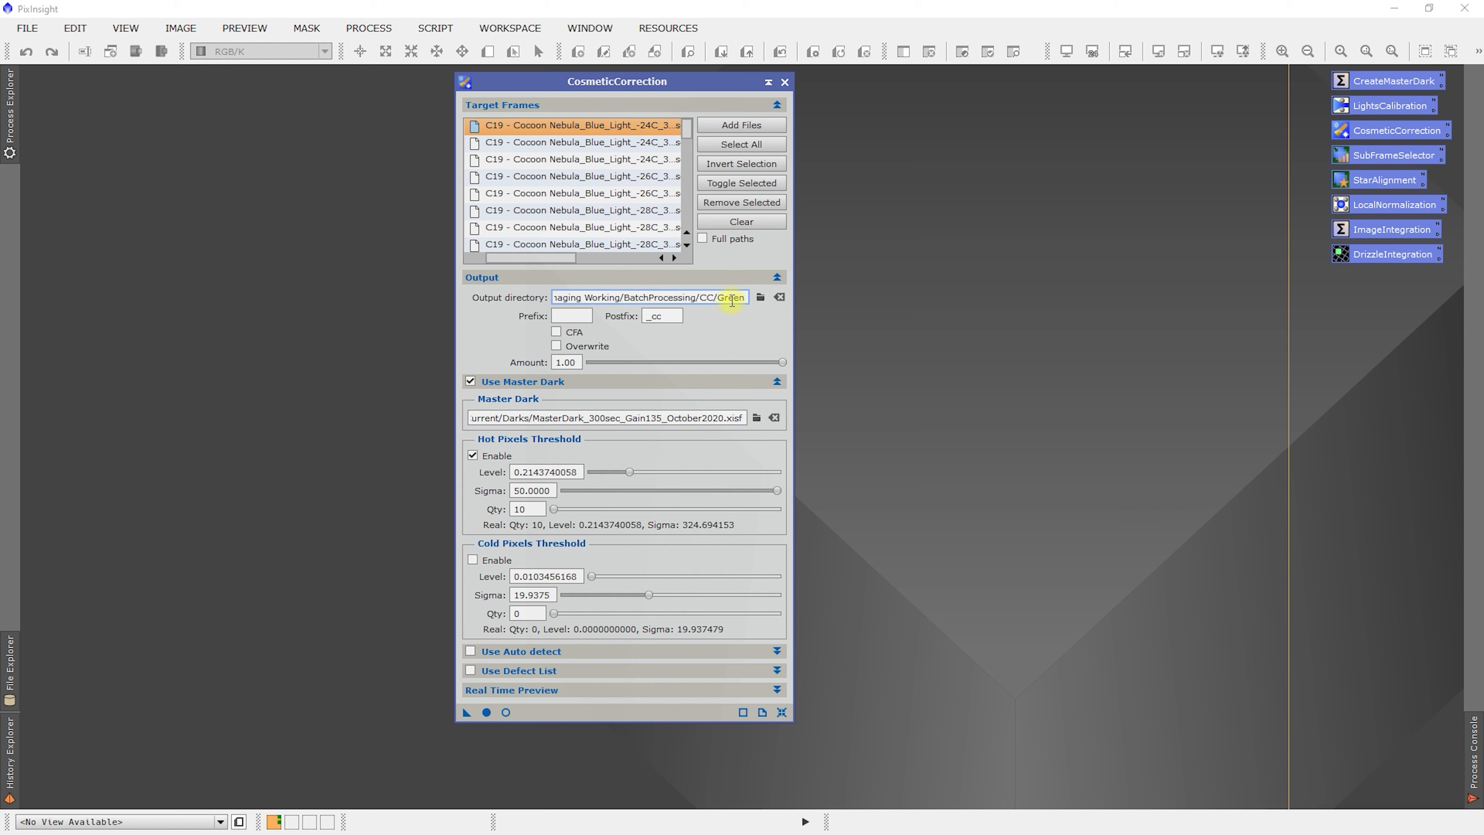
{"action": "left_click", "coordinate": [734, 223]}
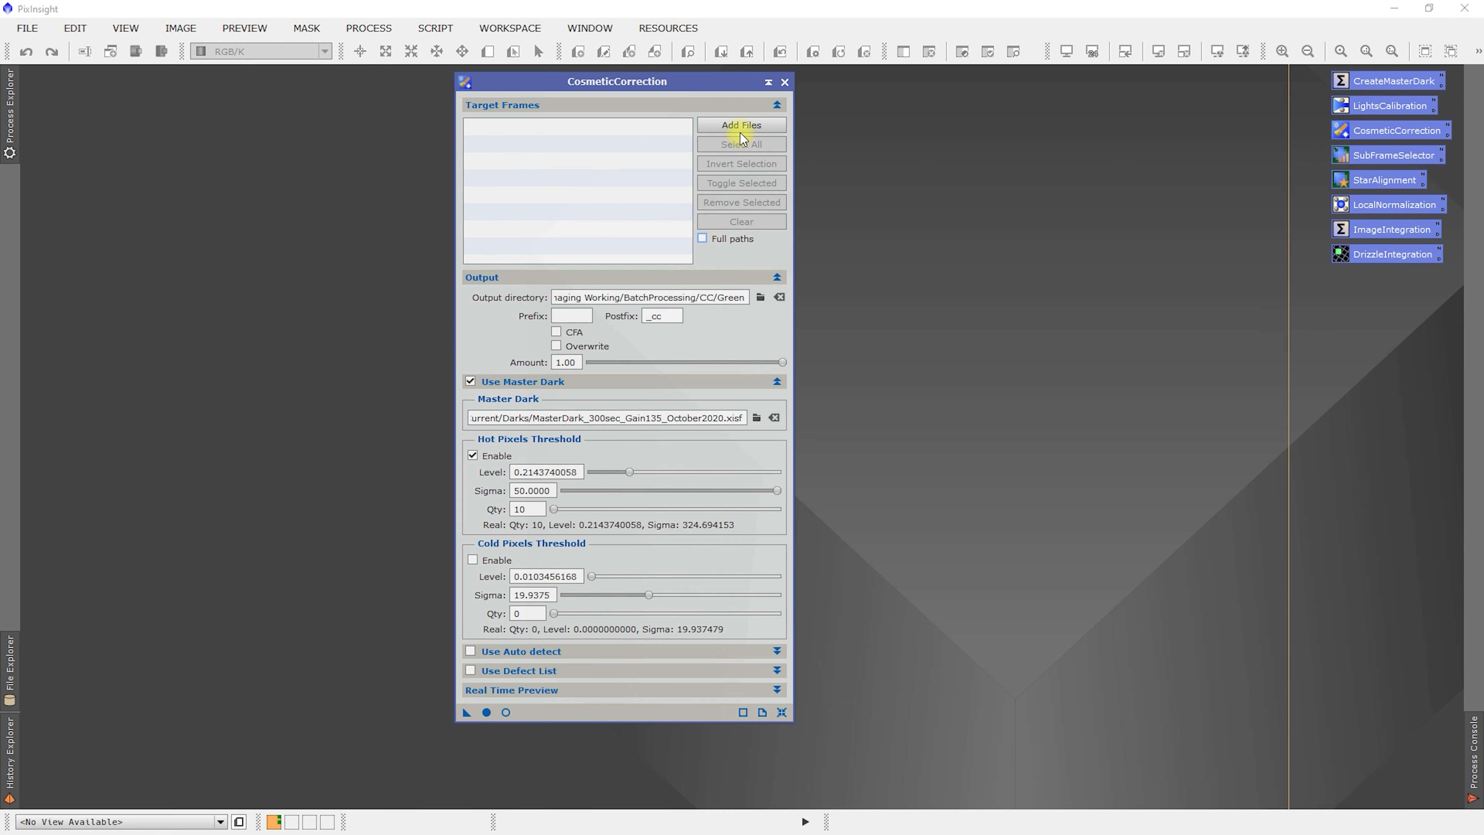